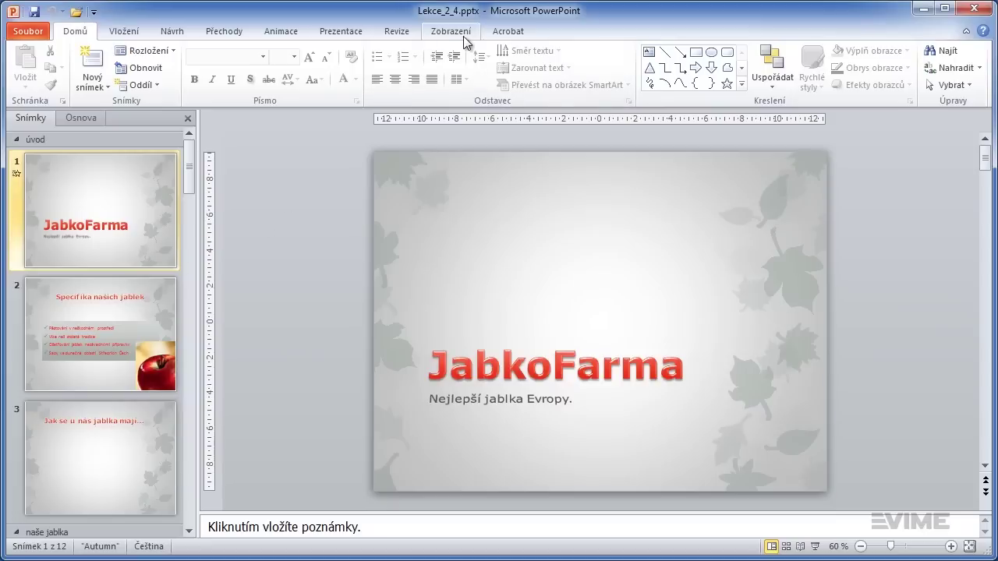
Open Slide Master view and browse the Autumn master and its layout thumbnails.
{"action": "left_click", "coordinate": [436, 39]}
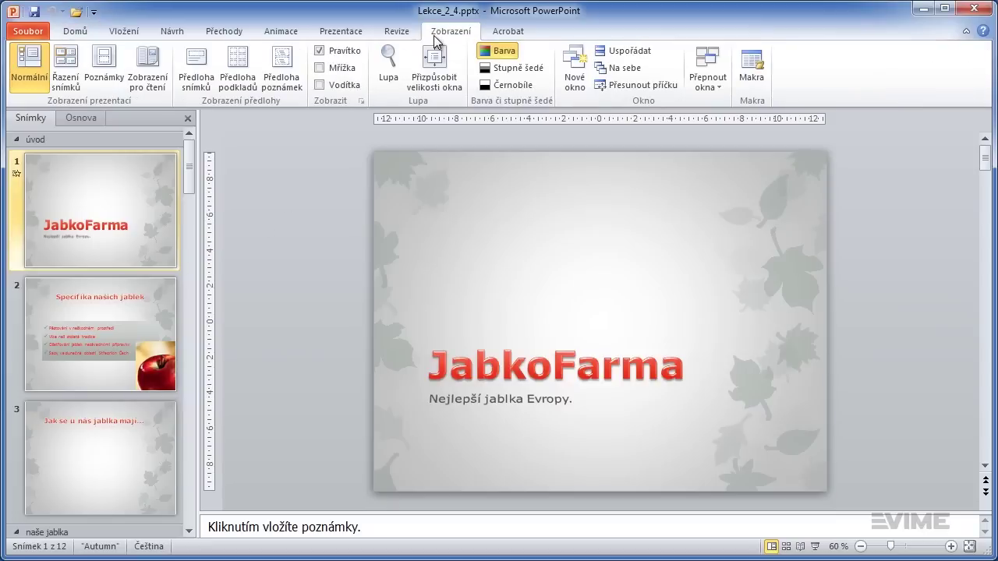
{"action": "left_click", "coordinate": [198, 63]}
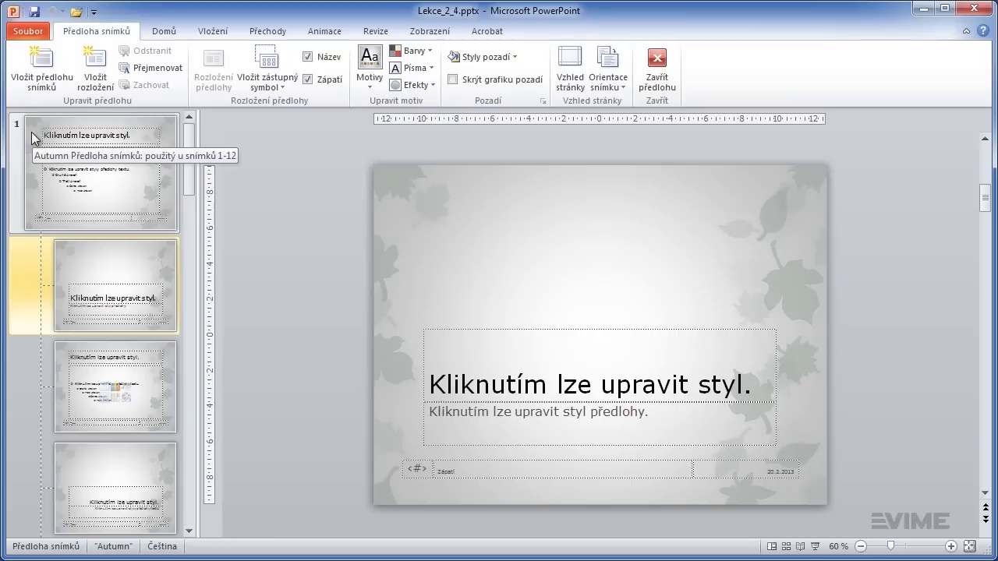
{"action": "left_click", "coordinate": [144, 223]}
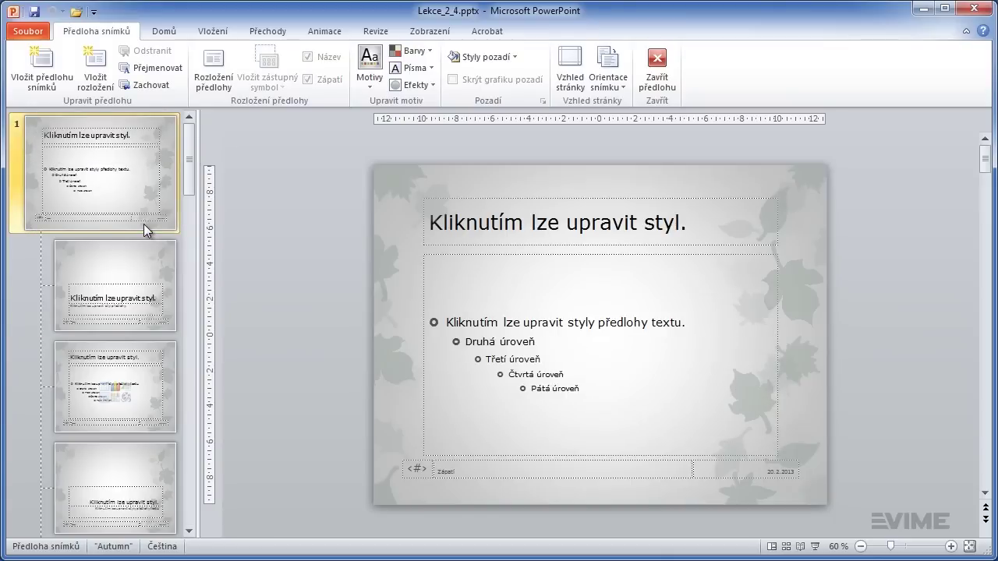
{"action": "left_click", "coordinate": [145, 295]}
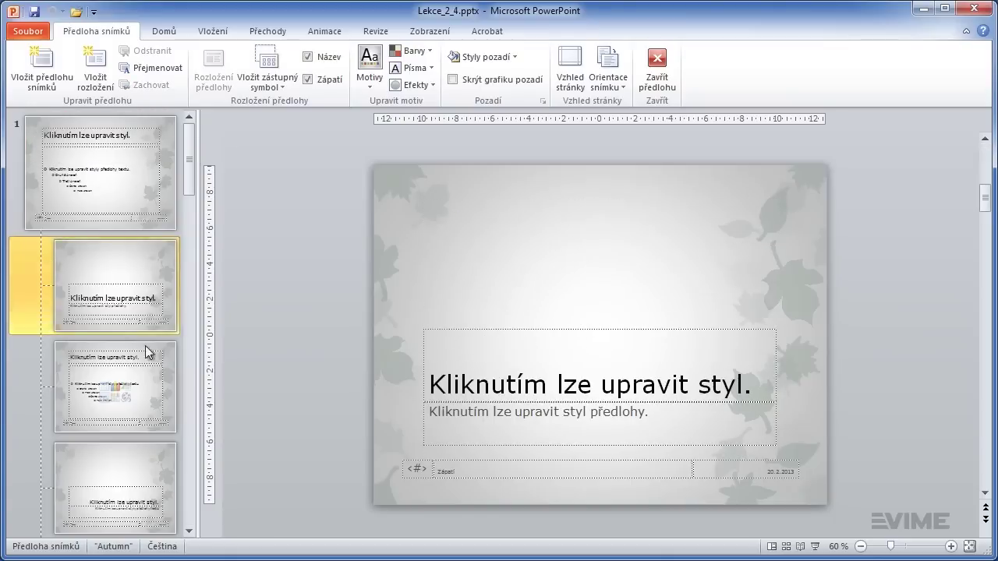
{"action": "left_click", "coordinate": [143, 393]}
{"action": "left_click", "coordinate": [141, 471]}
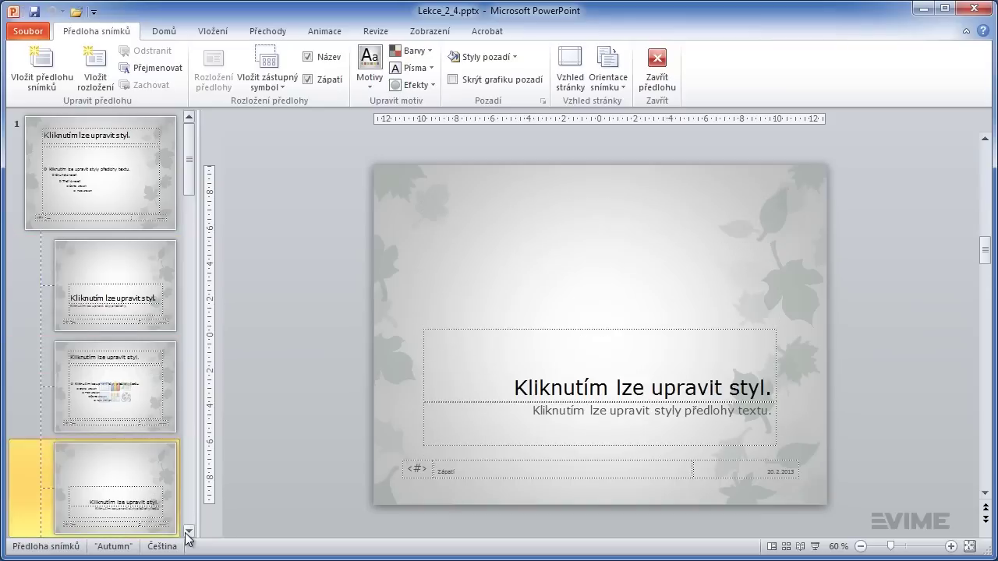
{"action": "left_click", "coordinate": [188, 532]}
{"action": "left_click", "coordinate": [188, 533]}
{"action": "left_click", "coordinate": [156, 399]}
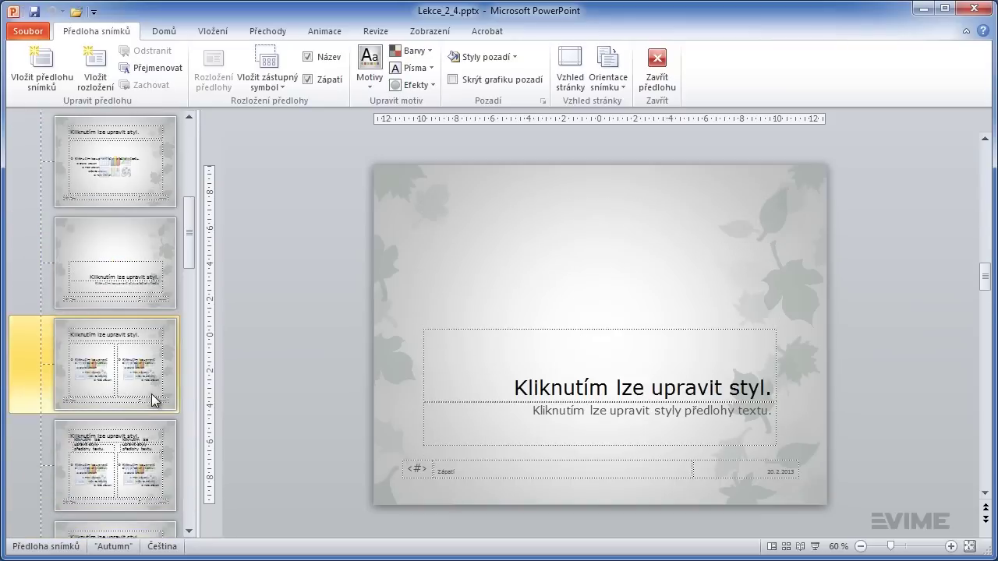
{"action": "left_click", "coordinate": [150, 471]}
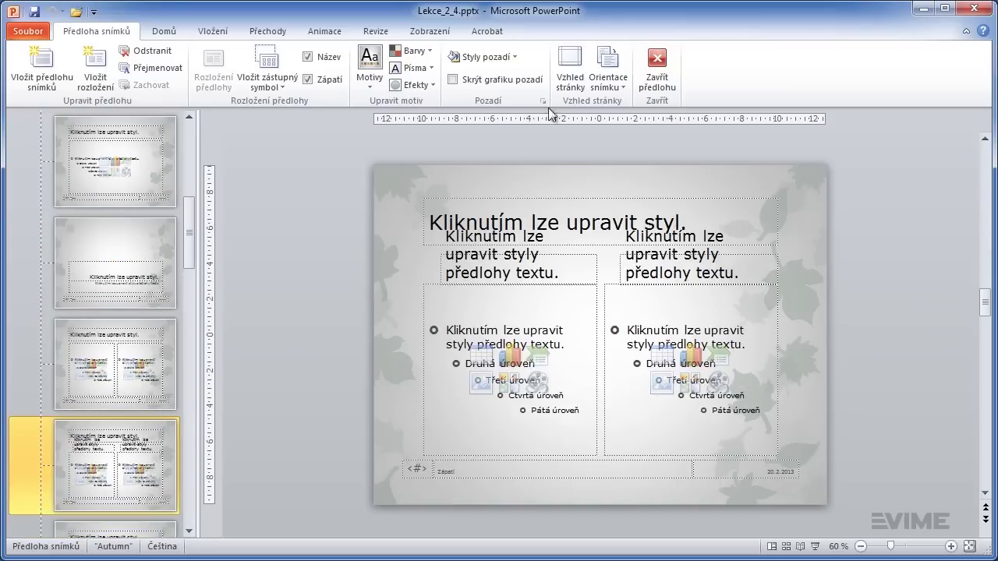
Close Master View, look over the Nový snímek layout gallery, then reopen Předloha snímků.
{"action": "left_click", "coordinate": [658, 74]}
{"action": "left_click", "coordinate": [108, 85]}
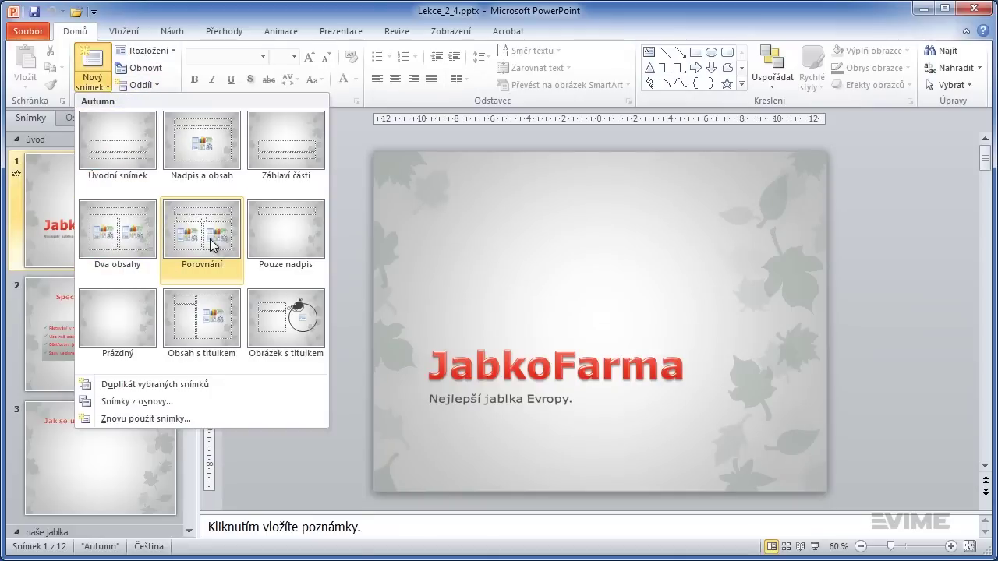
{"action": "left_click", "coordinate": [336, 434]}
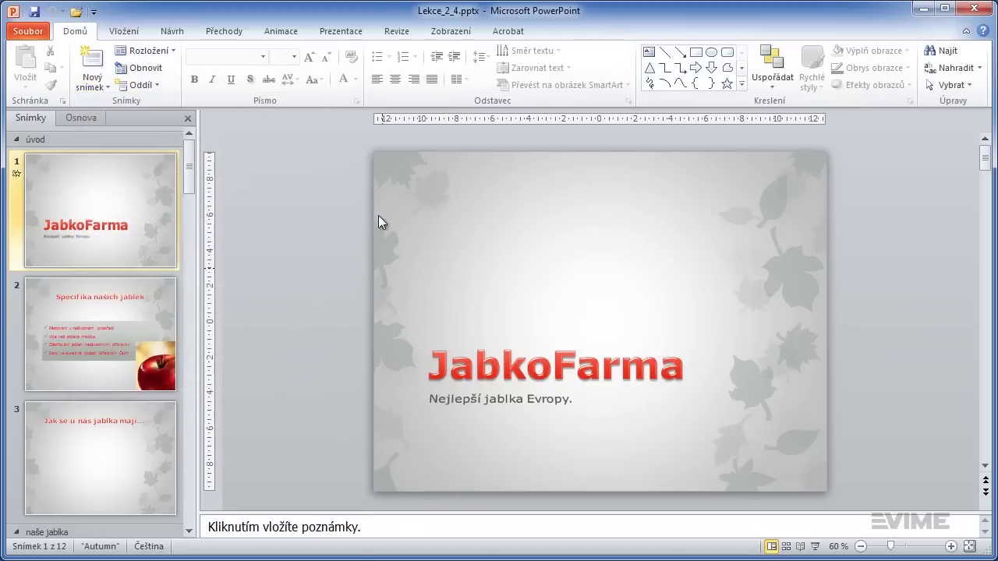
{"action": "left_click", "coordinate": [437, 36]}
{"action": "left_click", "coordinate": [210, 69]}
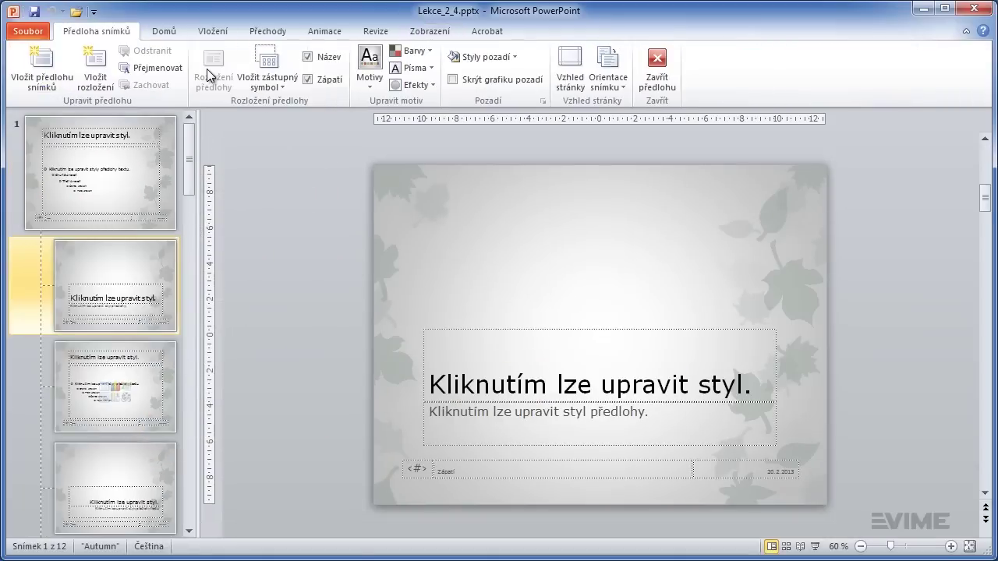
Apply the red shape style to the Autumn master's body placeholder, then return to Normal view.
{"action": "left_click", "coordinate": [137, 143]}
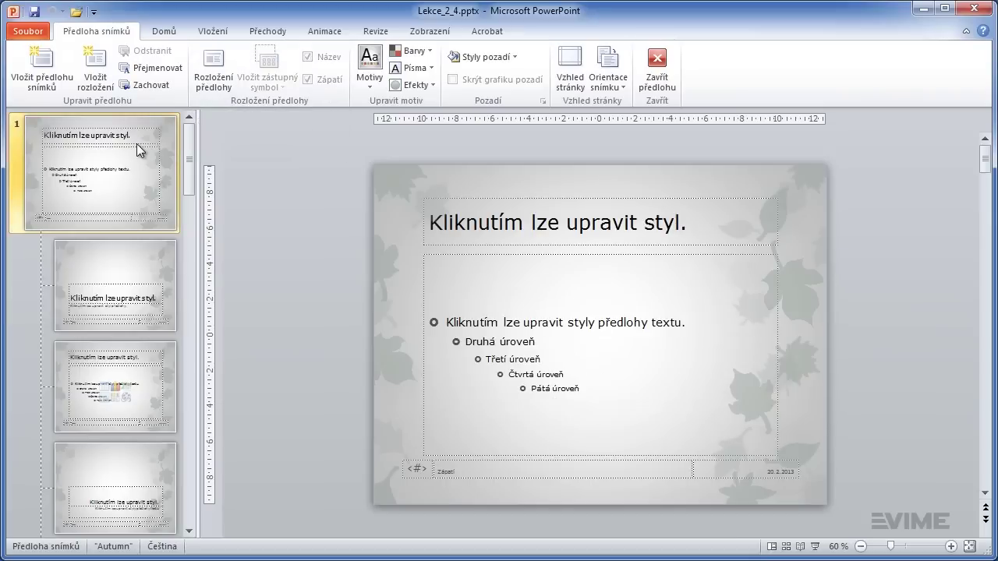
{"action": "left_click", "coordinate": [433, 256]}
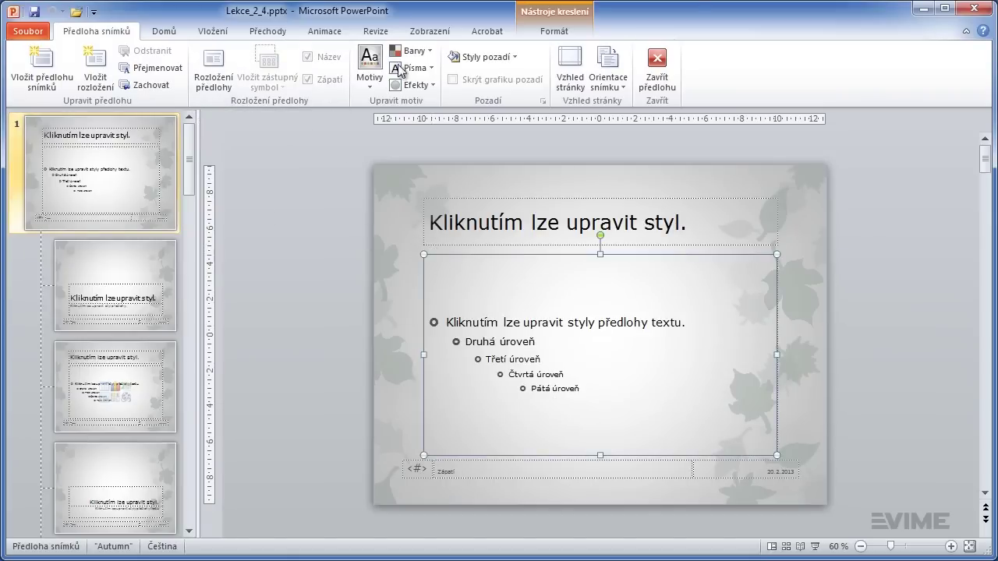
{"action": "left_click", "coordinate": [533, 33]}
{"action": "left_click", "coordinate": [355, 84]}
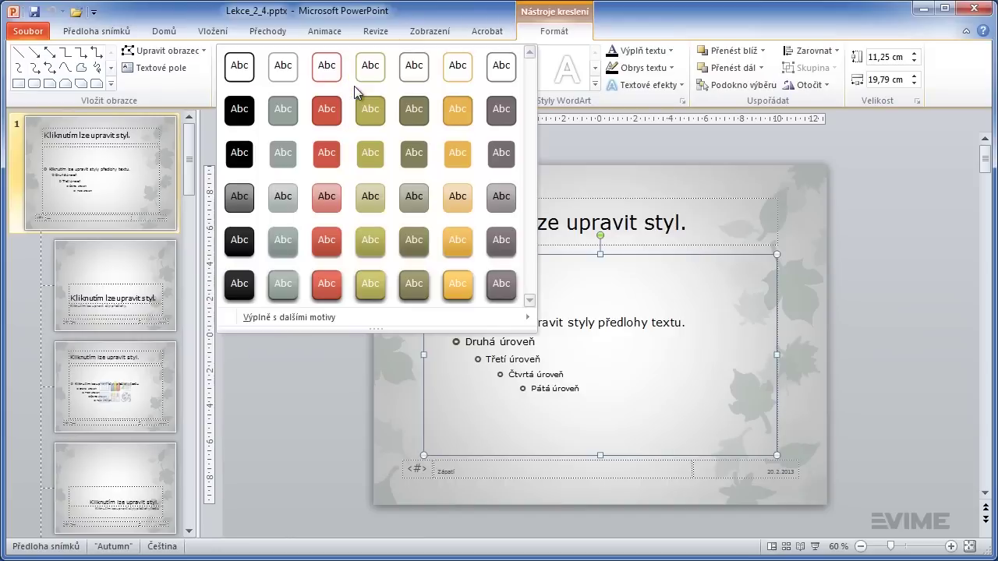
{"action": "left_click", "coordinate": [330, 118]}
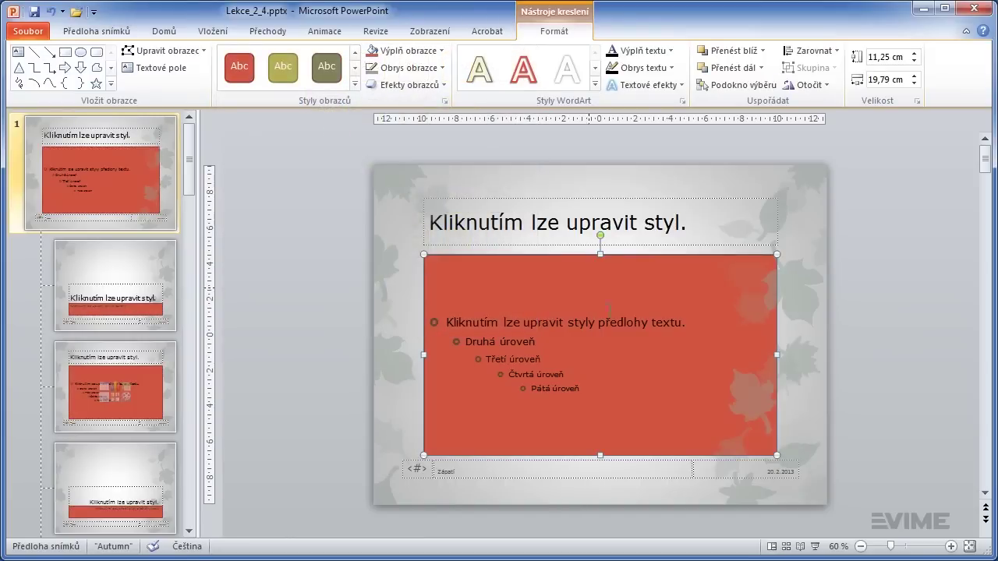
{"action": "left_click", "coordinate": [771, 547]}
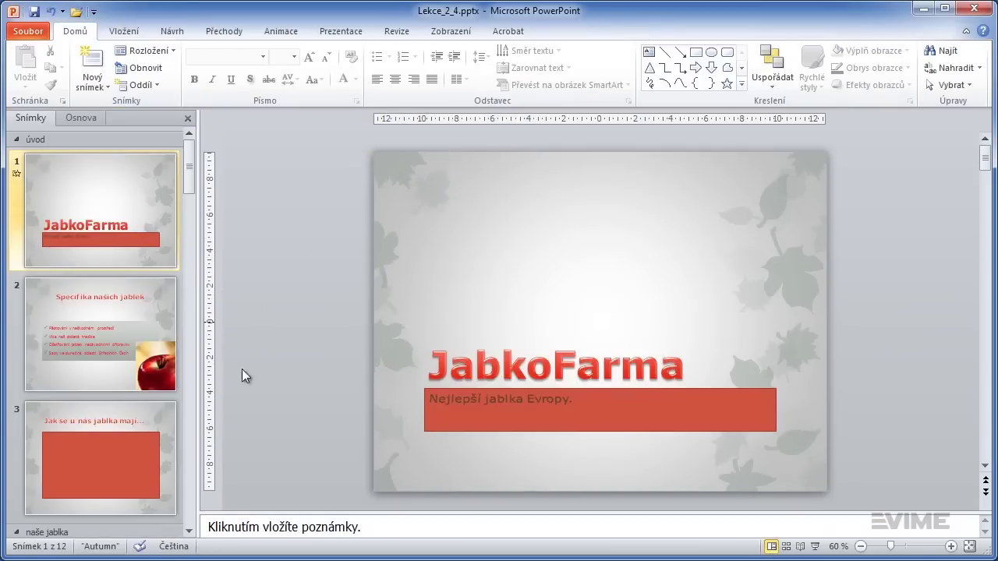
Scroll the slides and check the Nový snímek and Rozložení galleries for red content areas.
{"action": "left_click", "coordinate": [189, 533]}
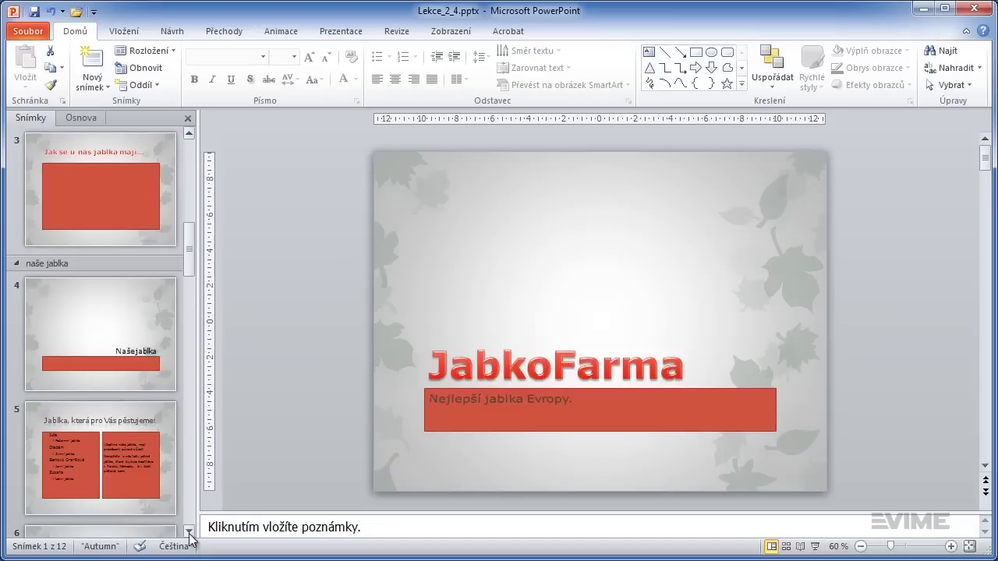
{"action": "scroll", "coordinate": [190, 533], "scroll_direction": "down", "scroll_amount": 6}
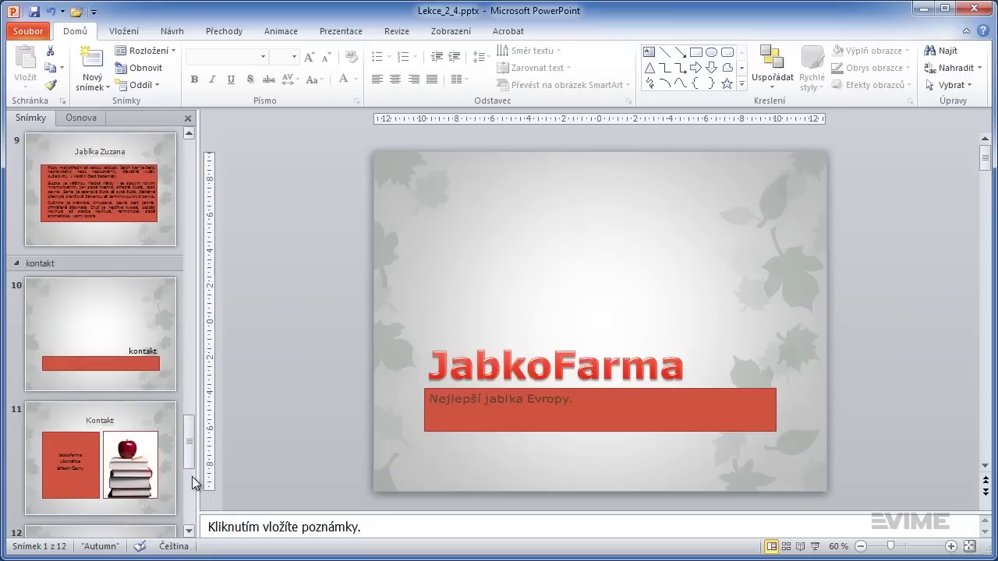
{"action": "left_click", "coordinate": [106, 86]}
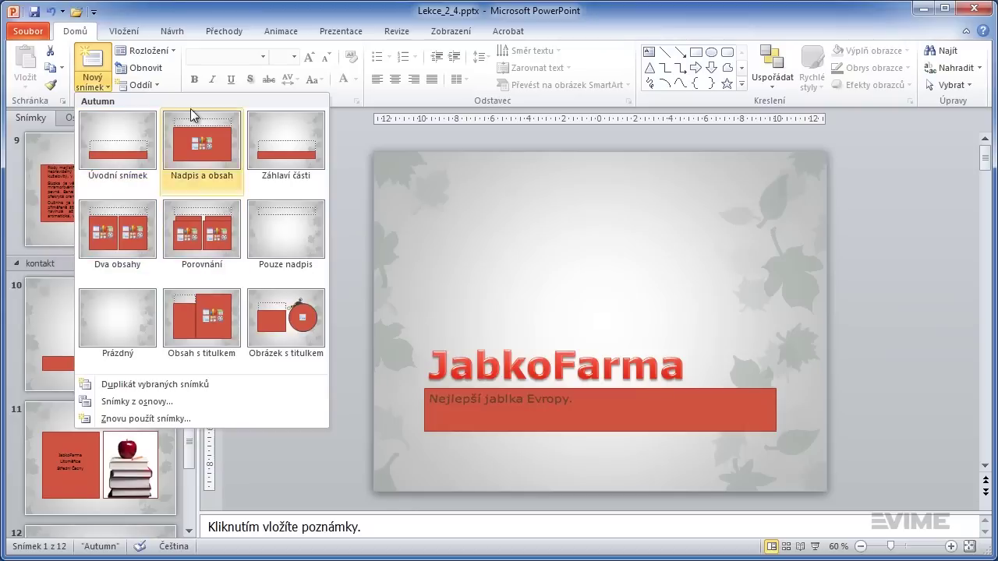
{"action": "left_click", "coordinate": [173, 51]}
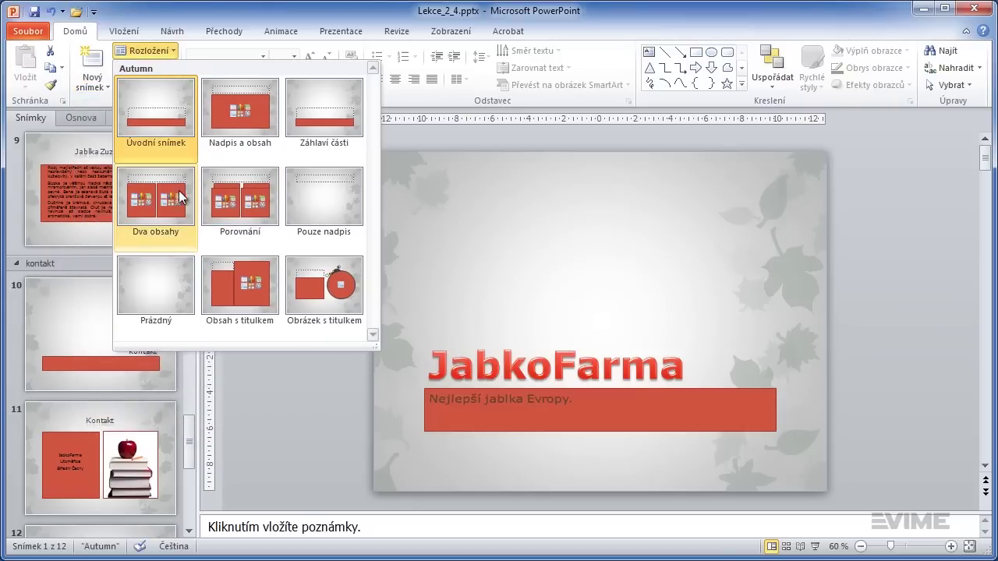
{"action": "left_click", "coordinate": [293, 391]}
{"action": "left_click", "coordinate": [456, 32]}
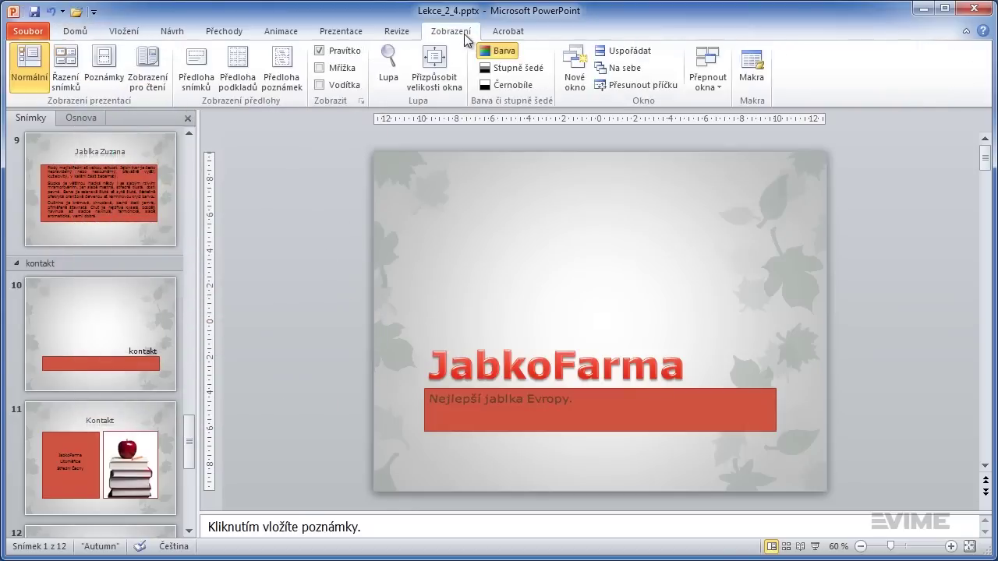
Make the Title and Content layout's title Aharoni, green and shadowed, then close Master View.
{"action": "left_click", "coordinate": [206, 83]}
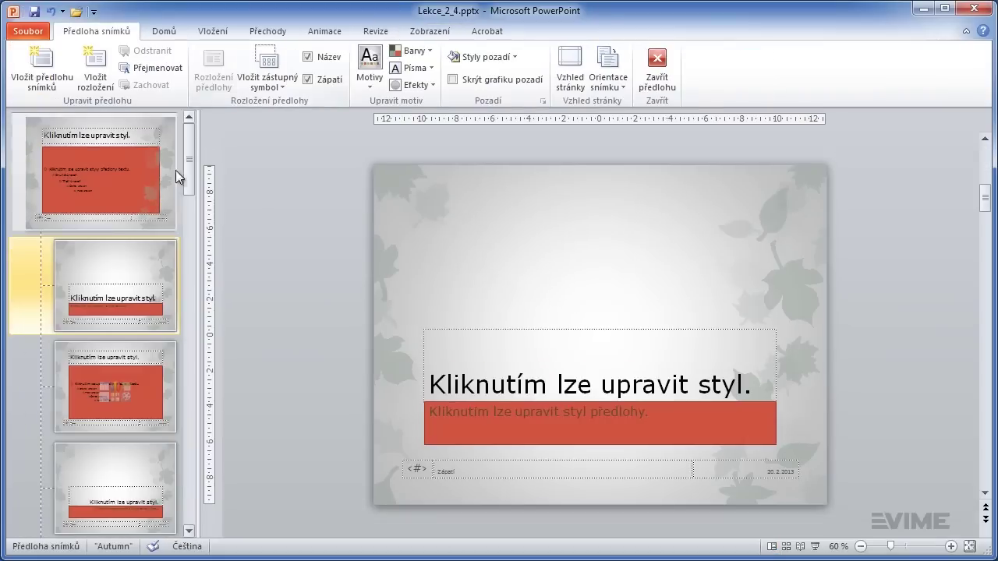
{"action": "left_click", "coordinate": [148, 383]}
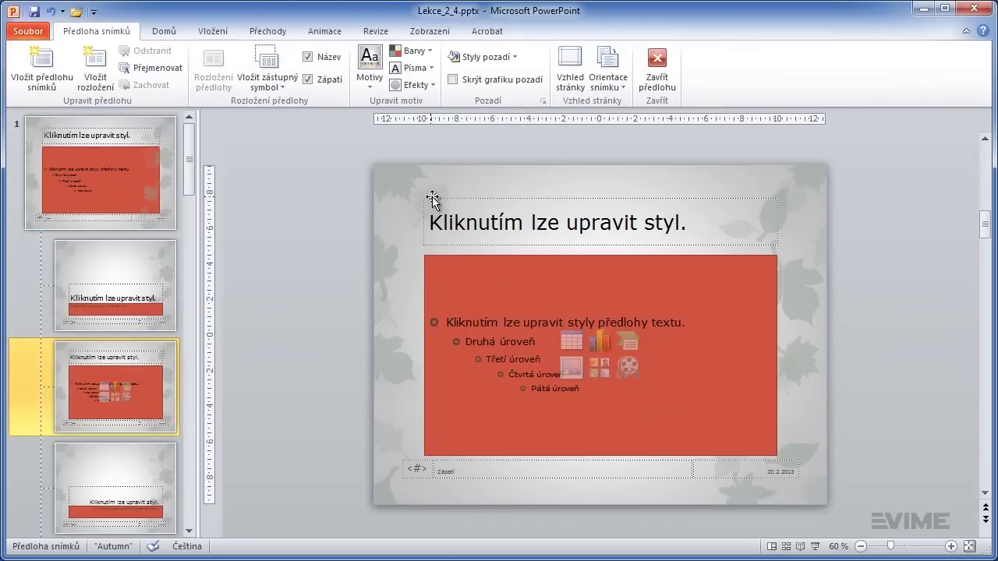
{"action": "left_click", "coordinate": [432, 196]}
{"action": "left_click", "coordinate": [163, 31]}
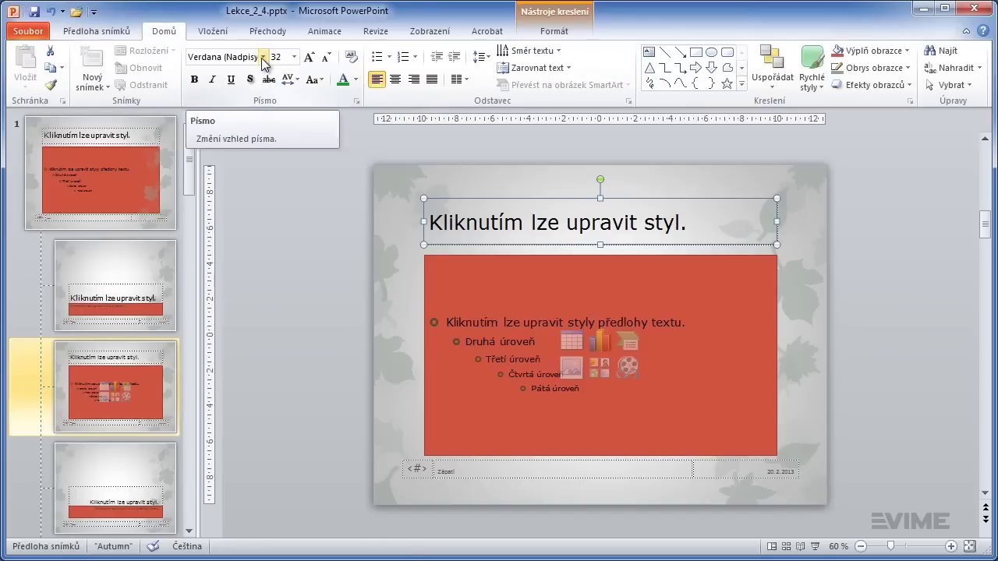
{"action": "left_click", "coordinate": [263, 57]}
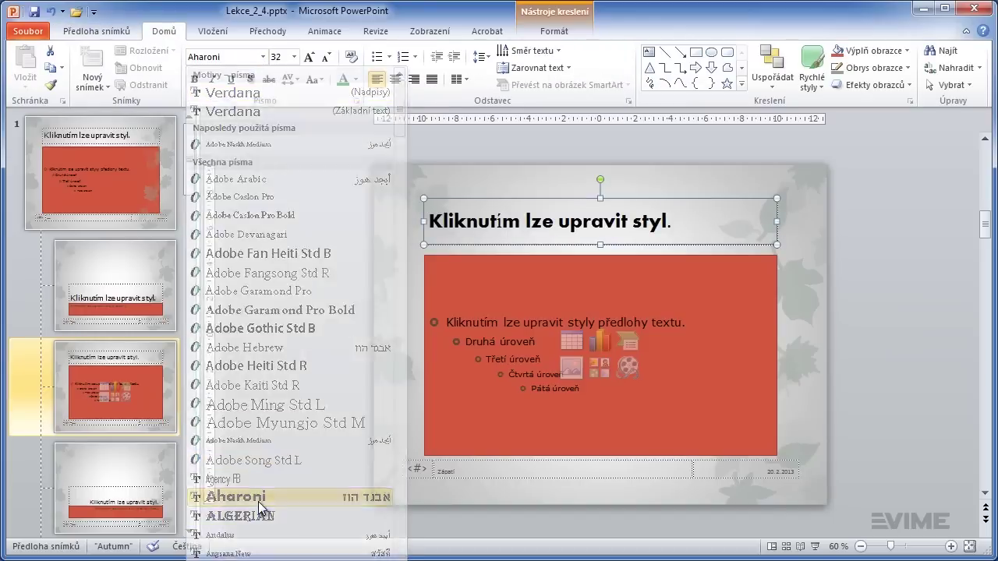
{"action": "left_click", "coordinate": [259, 497]}
{"action": "left_click", "coordinate": [355, 80]}
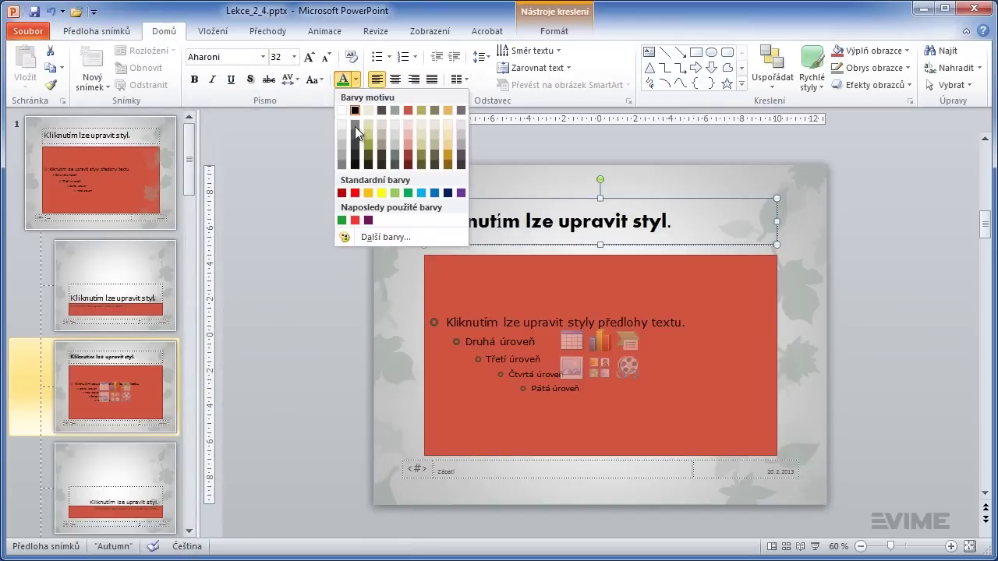
{"action": "left_click", "coordinate": [341, 220]}
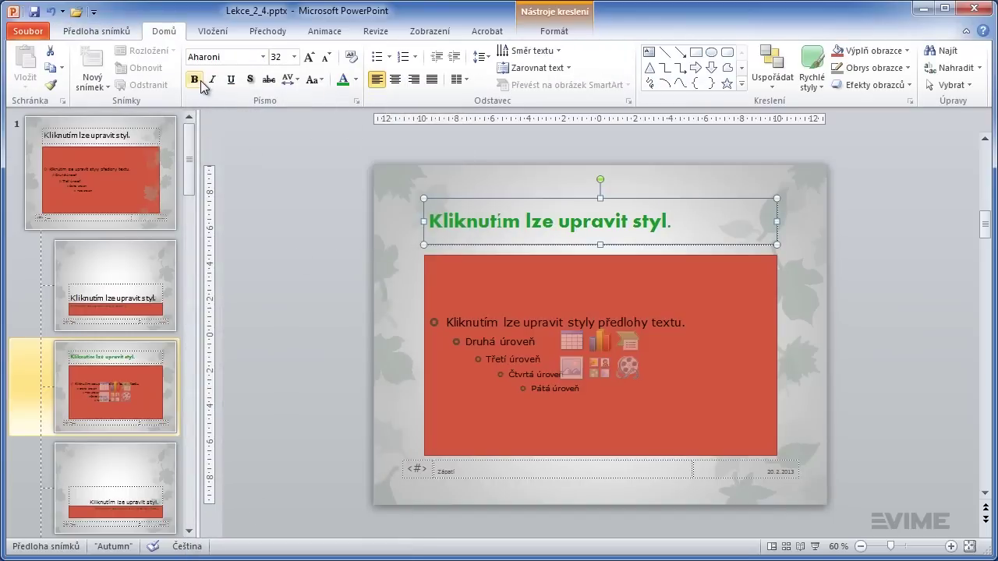
{"action": "left_click", "coordinate": [251, 83]}
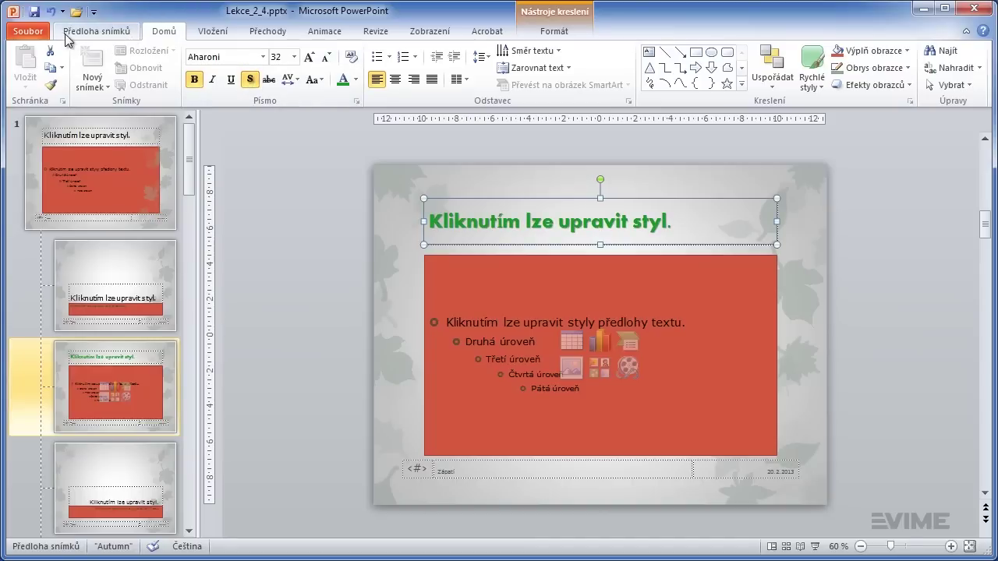
{"action": "left_click", "coordinate": [123, 37]}
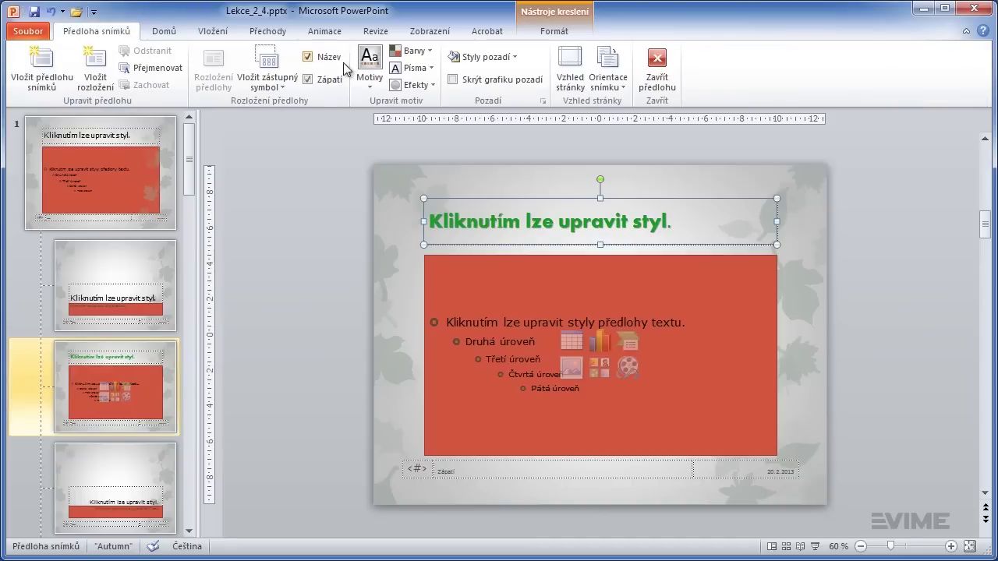
{"action": "left_click", "coordinate": [657, 81]}
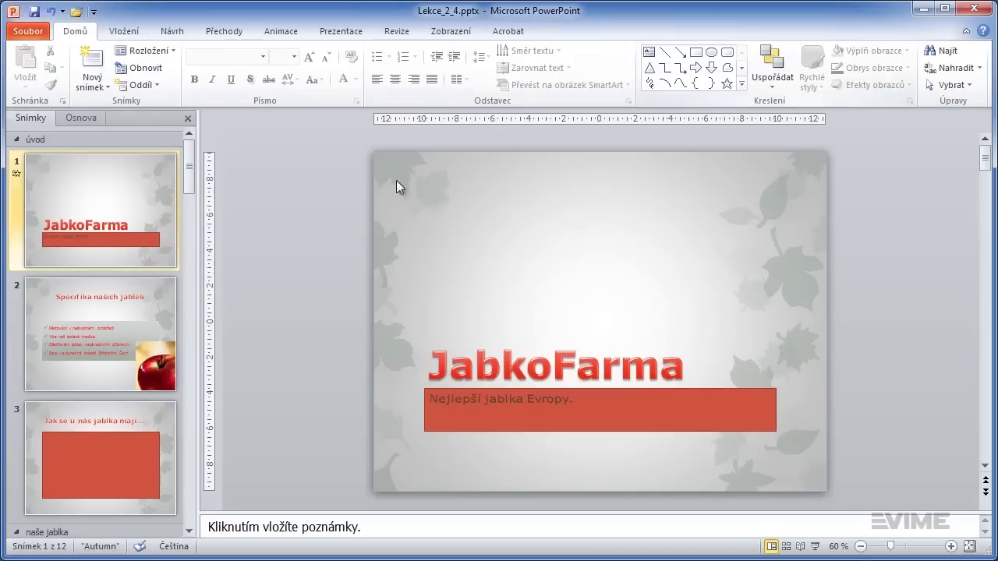
Reset slides 7 and 6 with Obnovit snímek, then reopen Předloha snímků.
{"action": "left_click", "coordinate": [189, 532]}
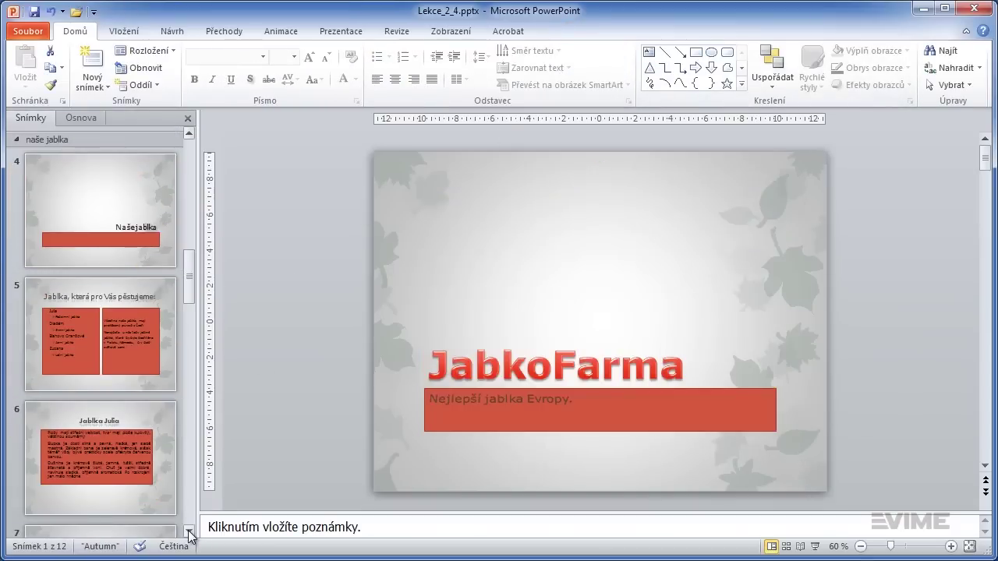
{"action": "left_click", "coordinate": [189, 532]}
{"action": "left_click", "coordinate": [188, 532]}
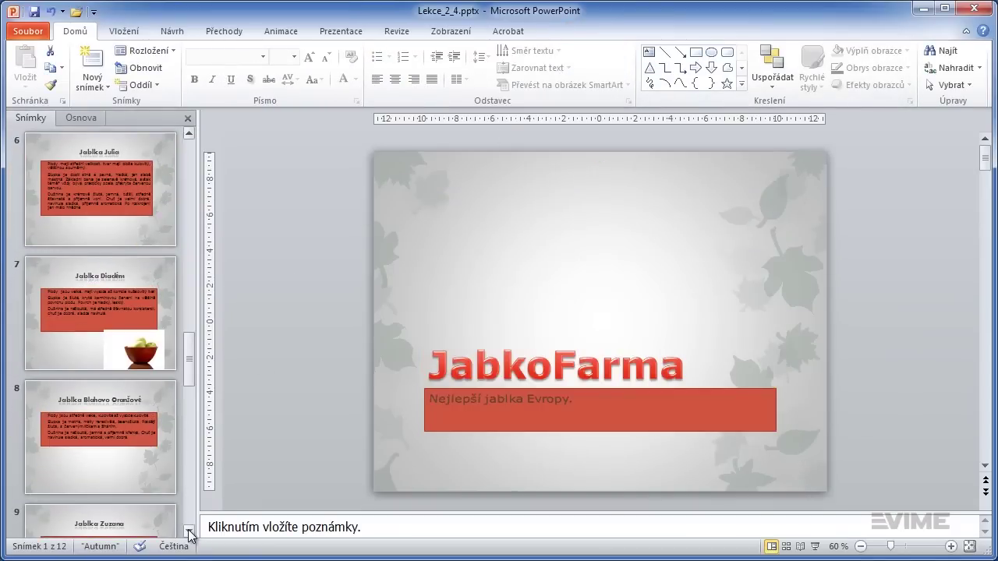
{"action": "left_click", "coordinate": [165, 286]}
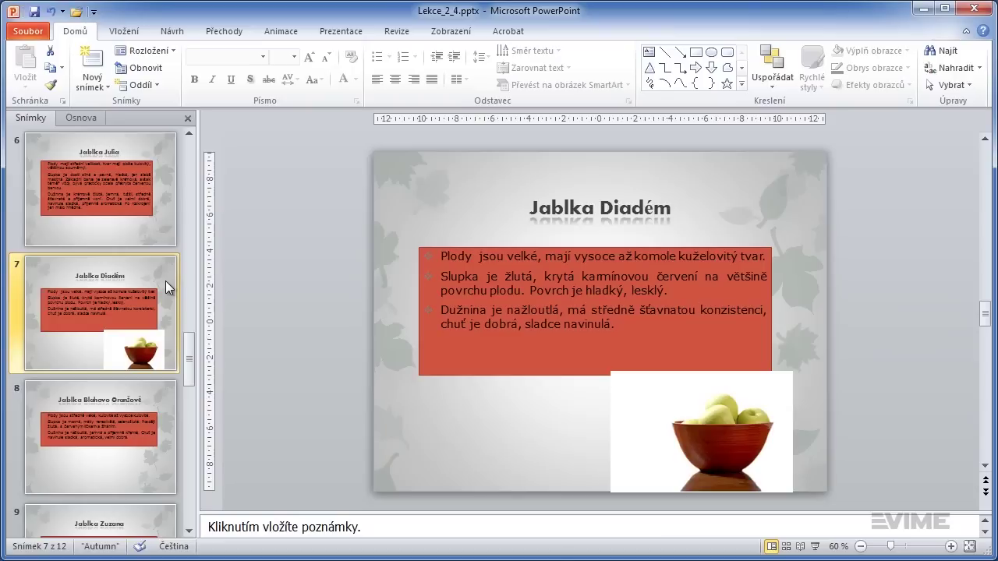
{"action": "right_click", "coordinate": [162, 278]}
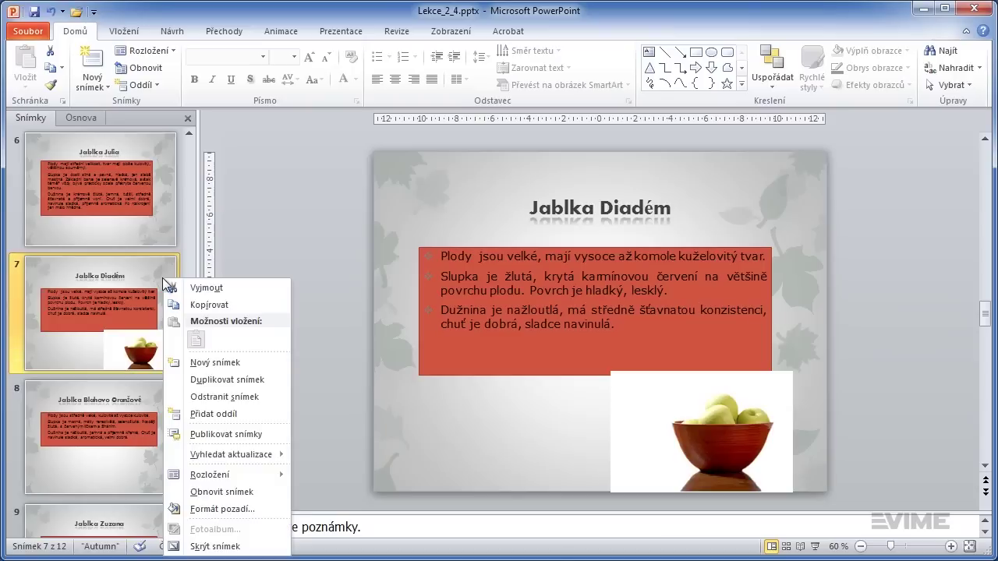
{"action": "left_click", "coordinate": [219, 489]}
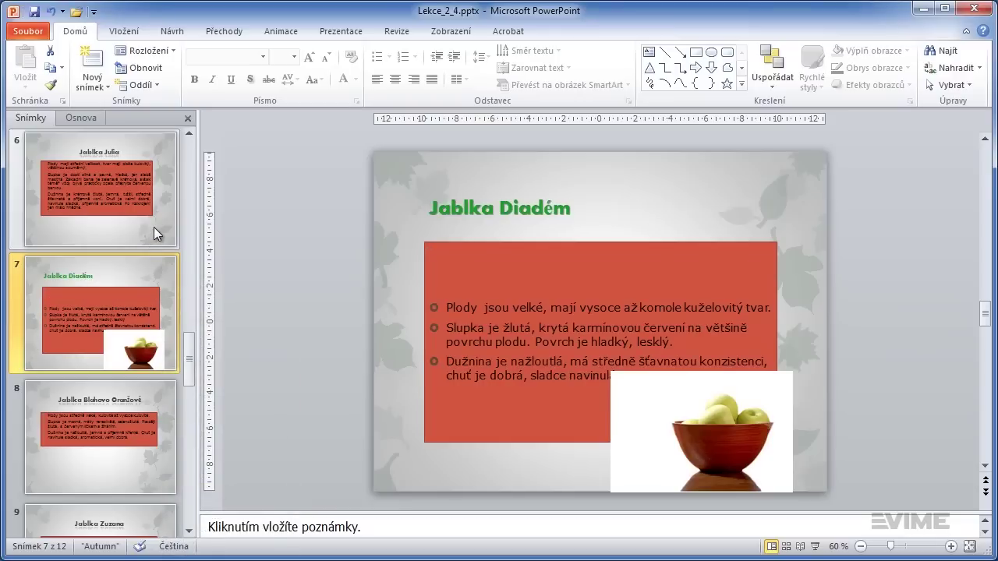
{"action": "right_click", "coordinate": [153, 227]}
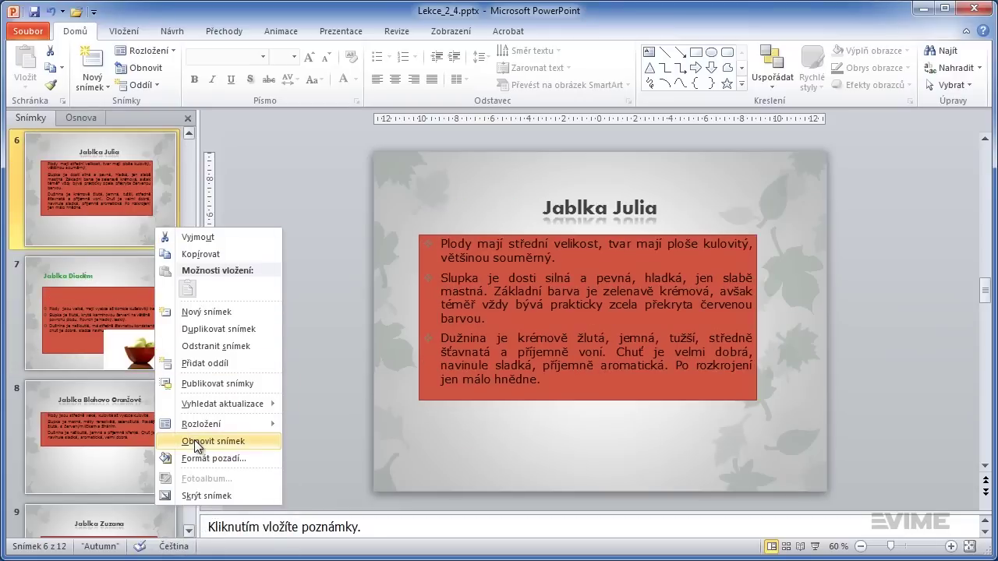
{"action": "left_click", "coordinate": [196, 442]}
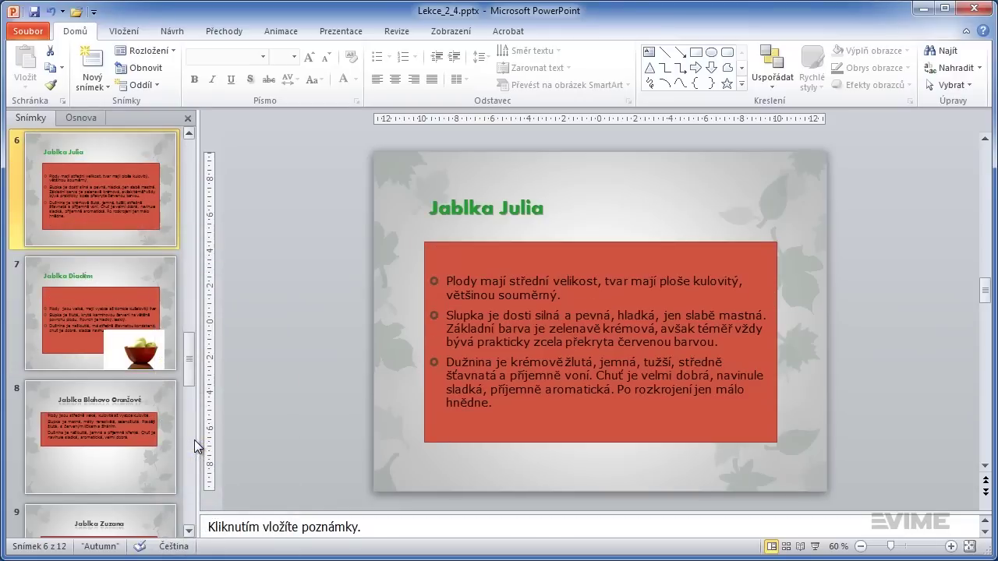
{"action": "left_click", "coordinate": [468, 32]}
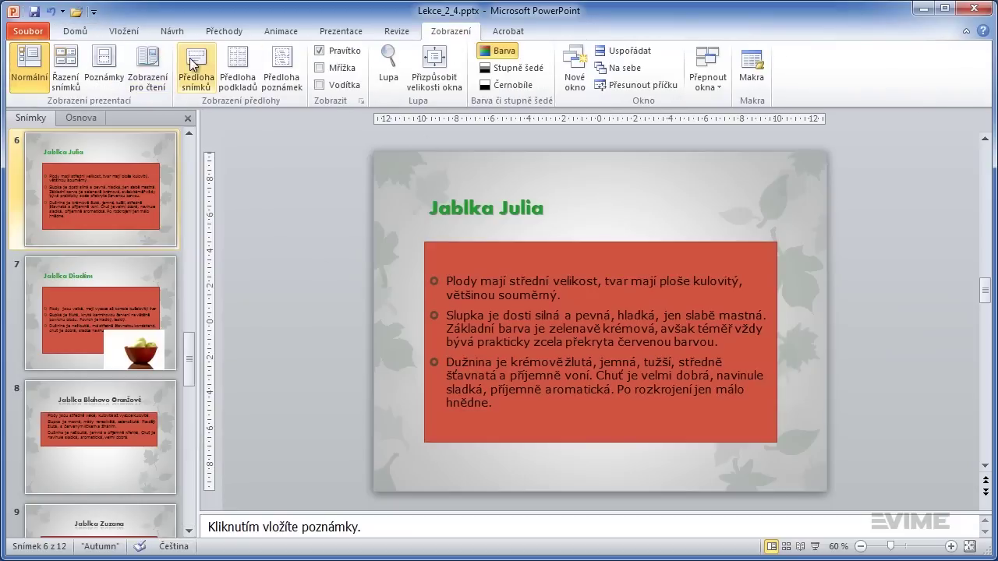
{"action": "left_click", "coordinate": [192, 62]}
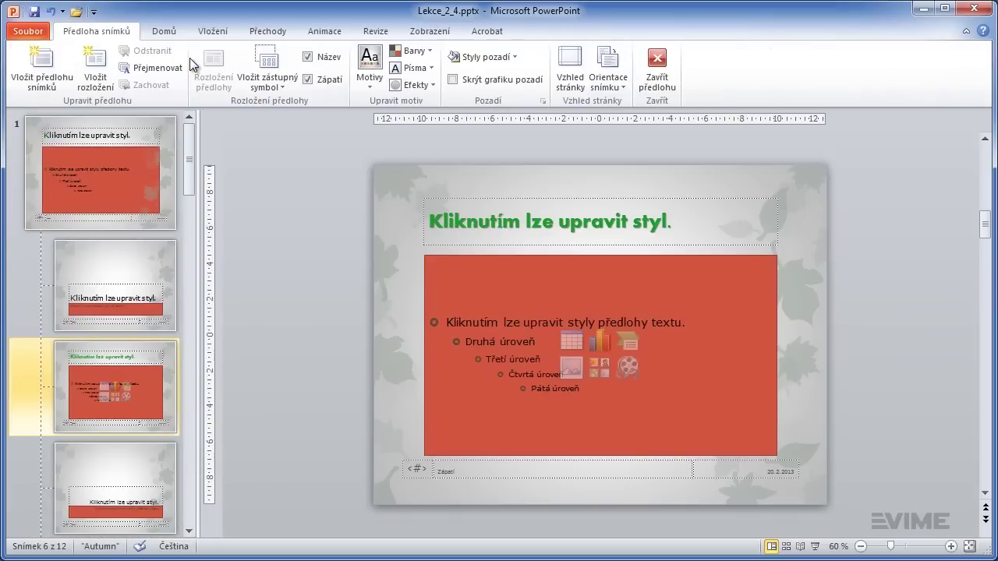
Insert a new plain slide master and select its last vertical title and text layout.
{"action": "left_click", "coordinate": [53, 71]}
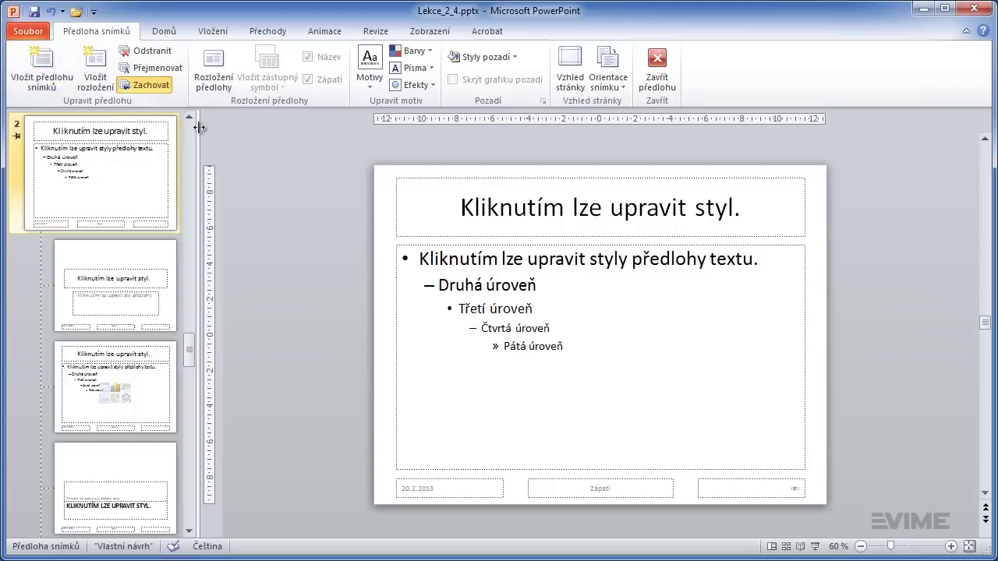
{"action": "scroll", "coordinate": [189, 122], "scroll_direction": "up", "scroll_amount": 3}
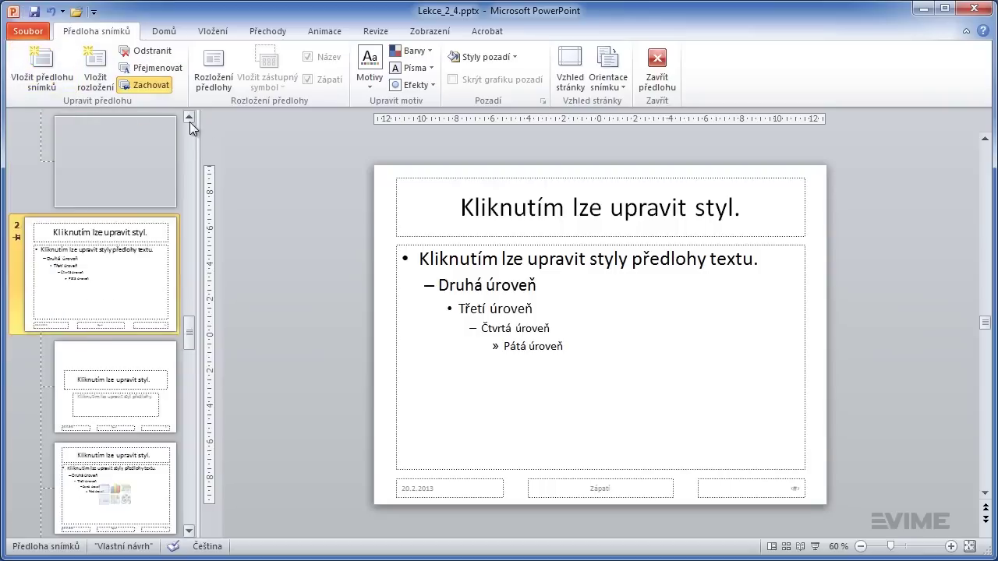
{"action": "left_click", "coordinate": [190, 535]}
{"action": "left_click", "coordinate": [190, 535]}
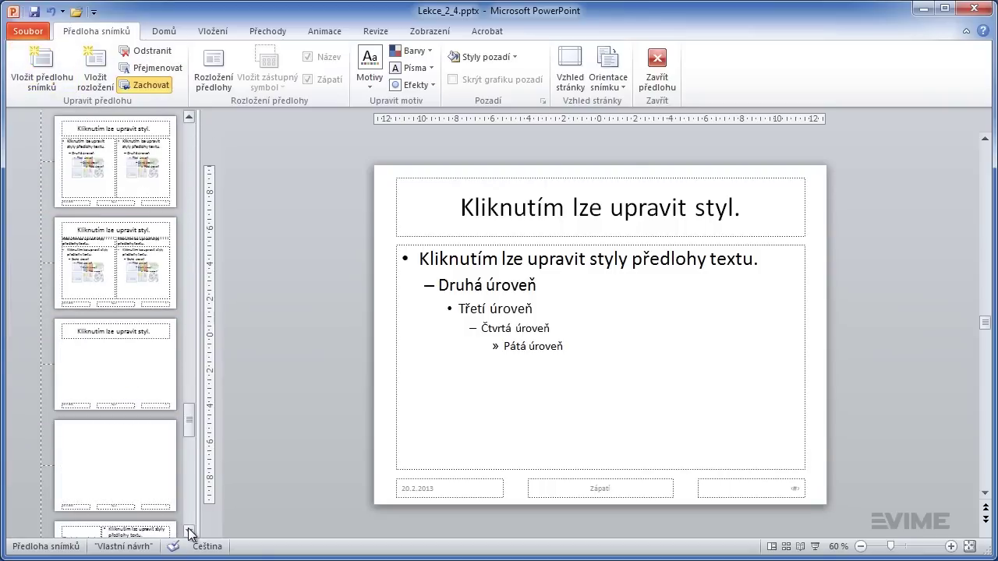
{"action": "left_click", "coordinate": [190, 535]}
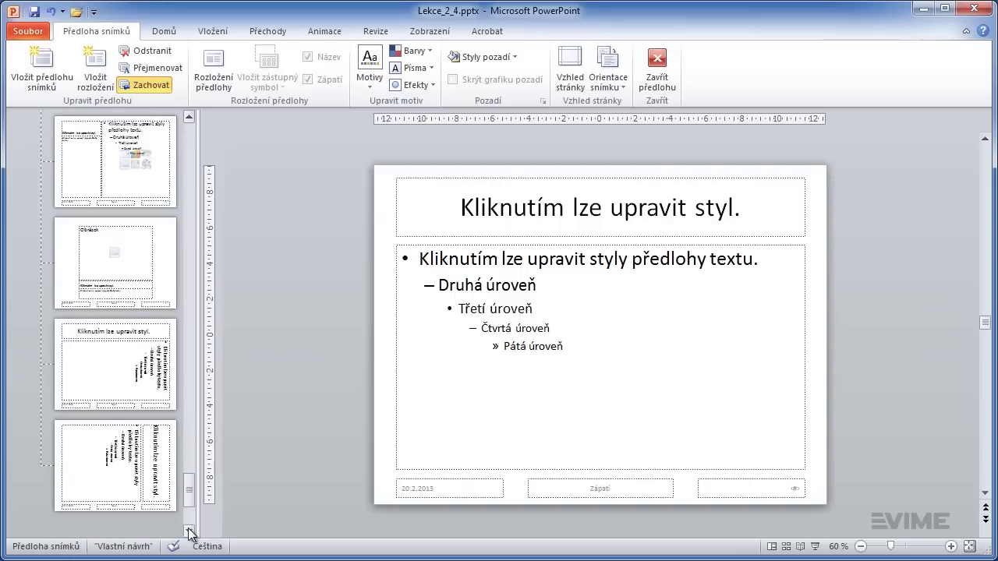
{"action": "left_click", "coordinate": [144, 394]}
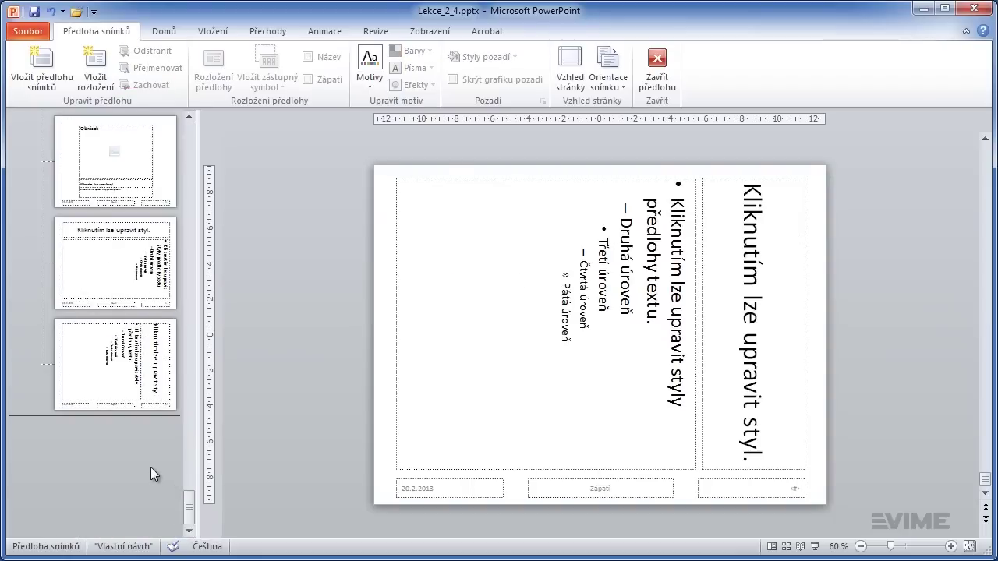
{"action": "left_click", "coordinate": [371, 88]}
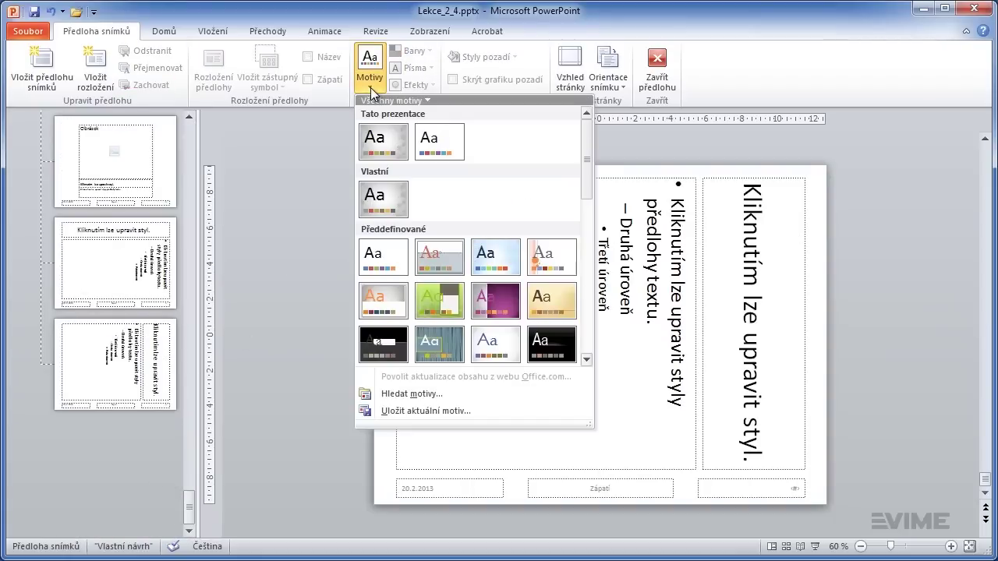
Add the Office.com green butterfly Spring theme as a new master and select its master slide.
{"action": "scroll", "coordinate": [586, 156], "scroll_direction": "down", "scroll_amount": 1}
{"action": "left_click_drag", "start_coordinate": [585, 156], "coordinate": [581, 282]}
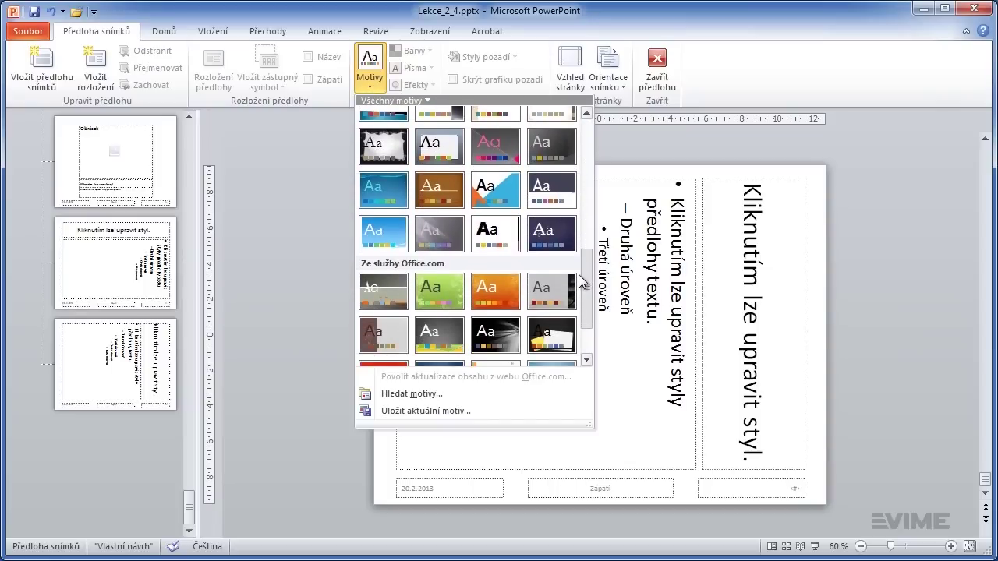
{"action": "left_click", "coordinate": [452, 295]}
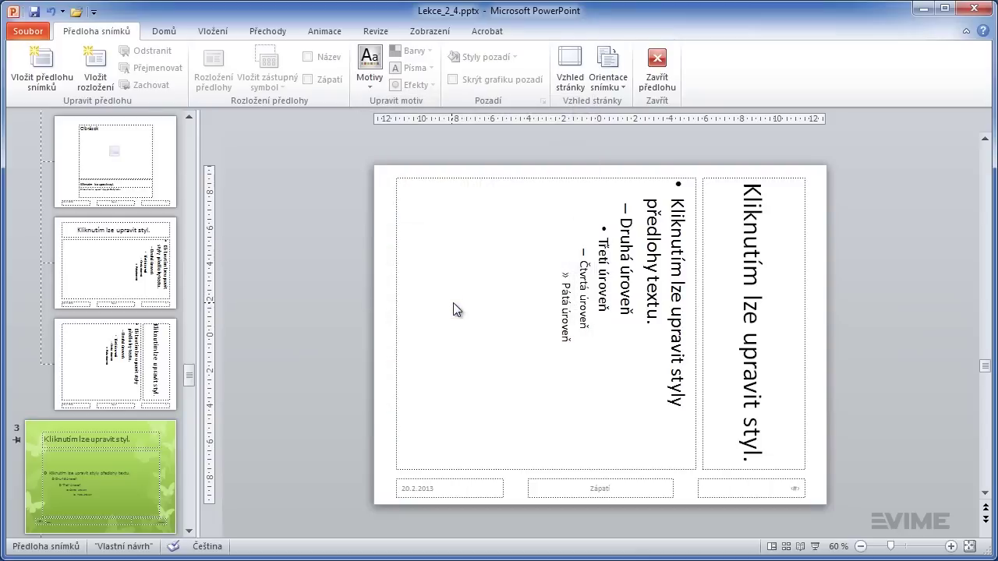
{"action": "left_click", "coordinate": [189, 533]}
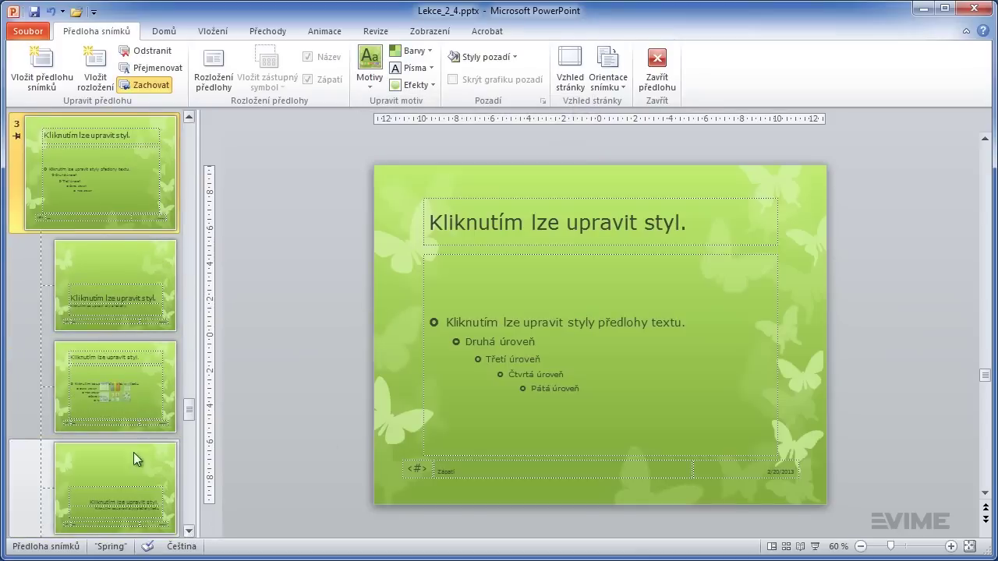
{"action": "left_click", "coordinate": [113, 276]}
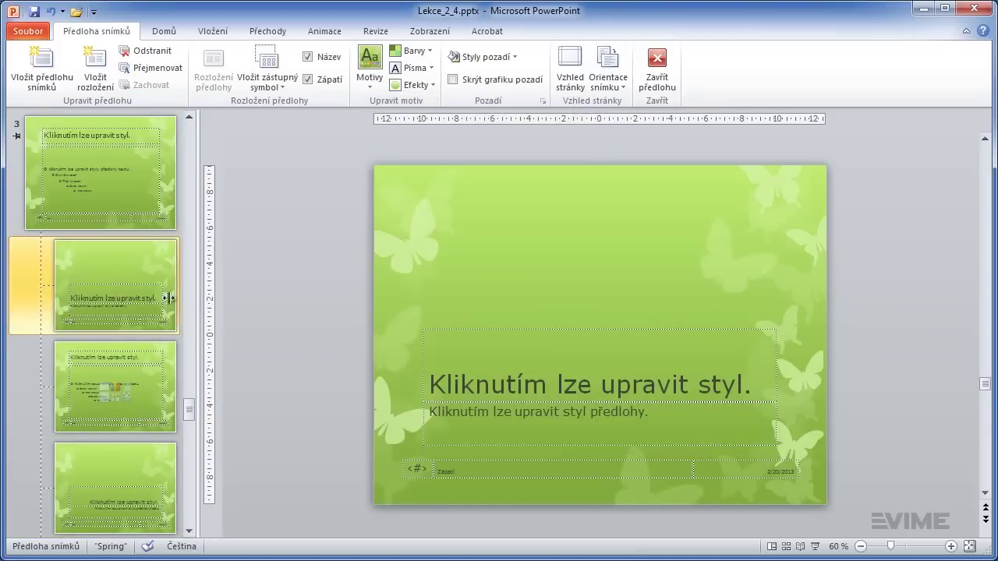
{"action": "left_click", "coordinate": [179, 172]}
{"action": "left_click", "coordinate": [485, 202]}
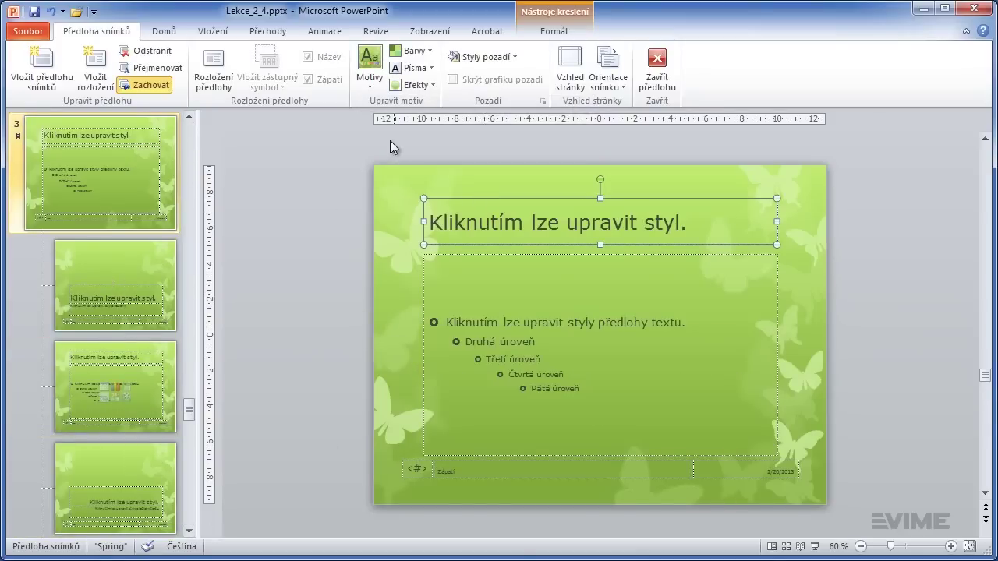
Apply the dark gray gradient shape style to the Spring title and body placeholders, then select the Autumn master.
{"action": "left_click", "coordinate": [535, 35]}
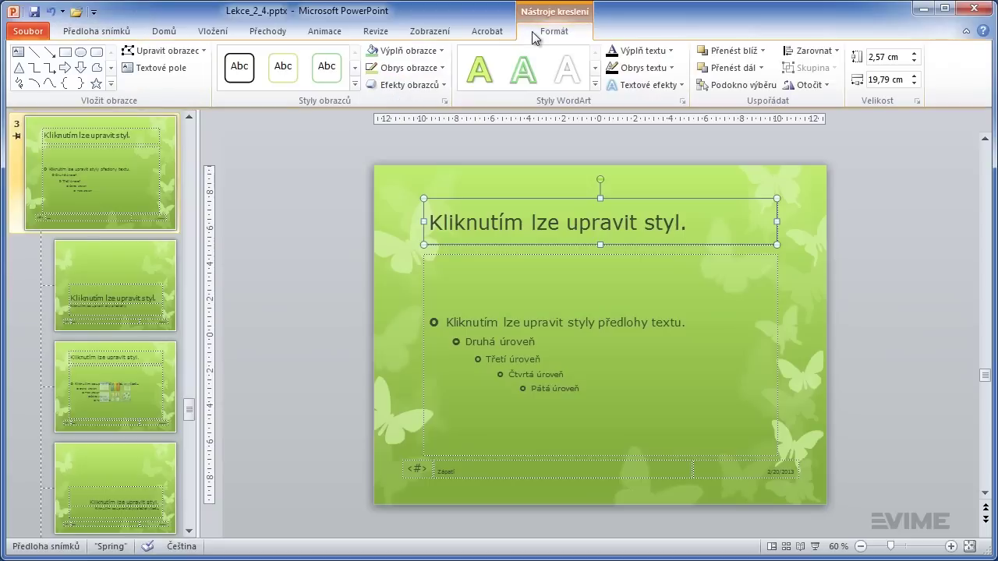
{"action": "left_click", "coordinate": [355, 84]}
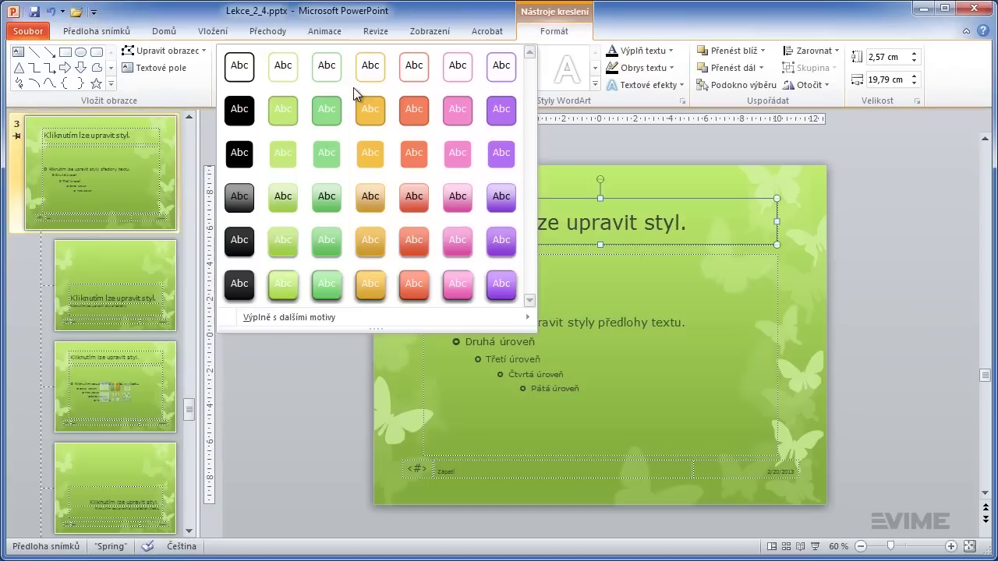
{"action": "left_click", "coordinate": [239, 196]}
{"action": "left_click", "coordinate": [422, 289]}
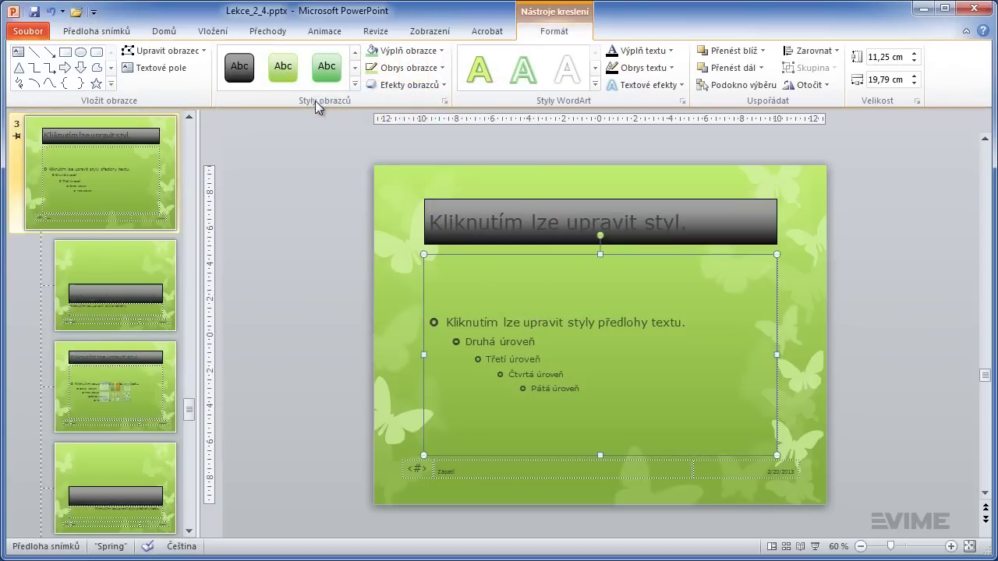
{"action": "left_click", "coordinate": [255, 72]}
{"action": "left_click", "coordinate": [314, 233]}
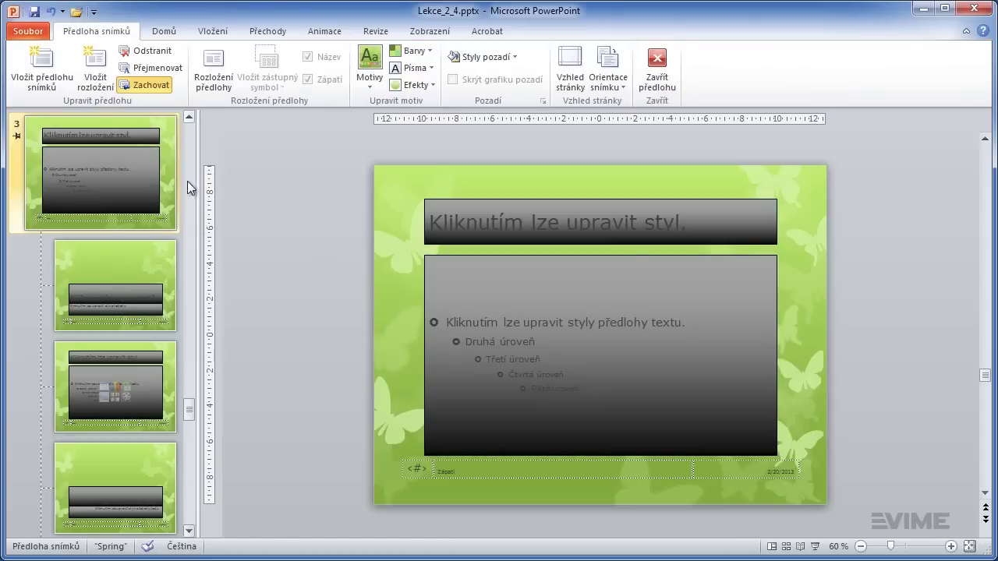
{"action": "left_click_drag", "start_coordinate": [190, 405], "coordinate": [189, 124]}
{"action": "left_click", "coordinate": [132, 139]}
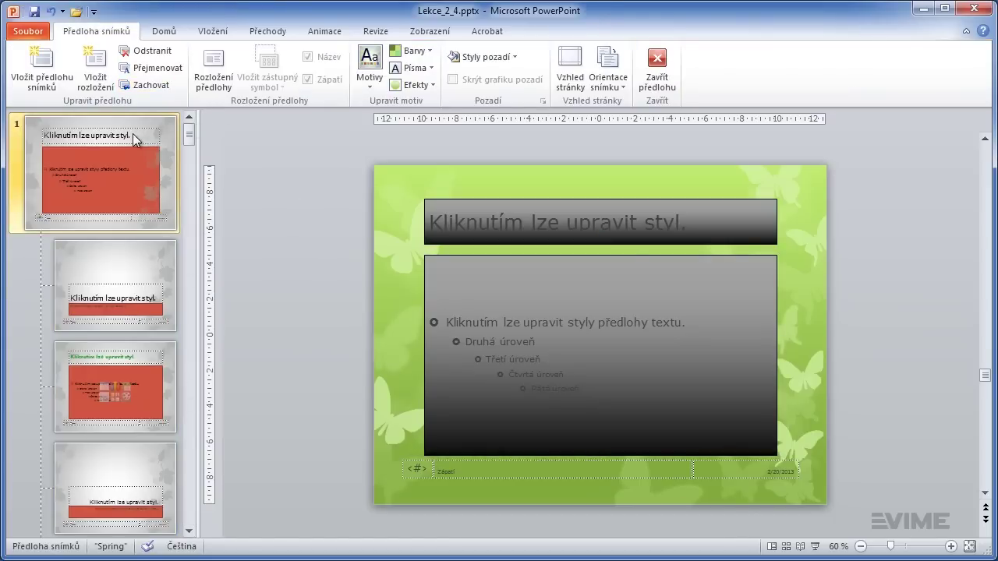
Insert a new Autumn layout and draw a picture placeholder on its left side.
{"action": "left_click", "coordinate": [107, 80]}
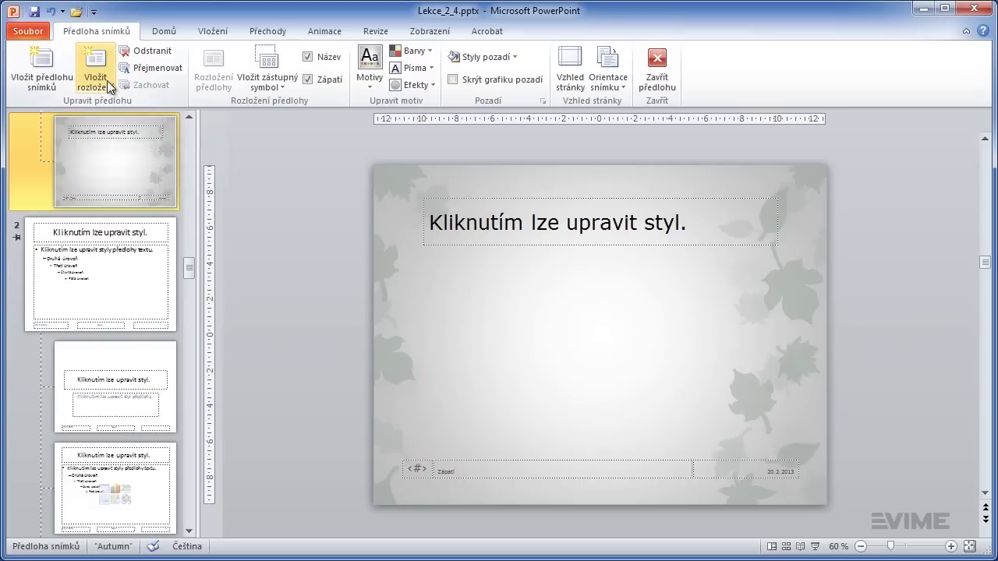
{"action": "left_click", "coordinate": [277, 86]}
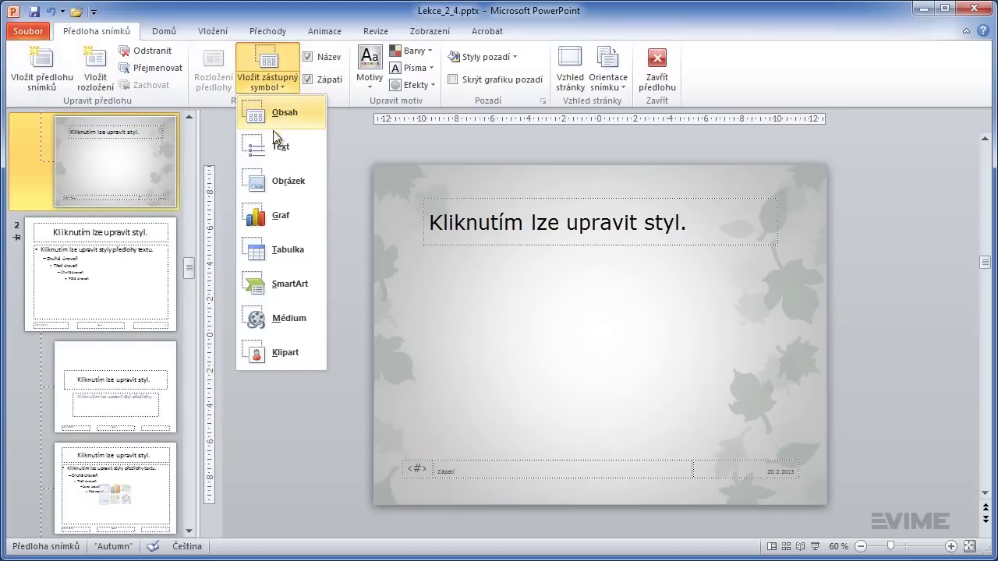
{"action": "left_click", "coordinate": [277, 179]}
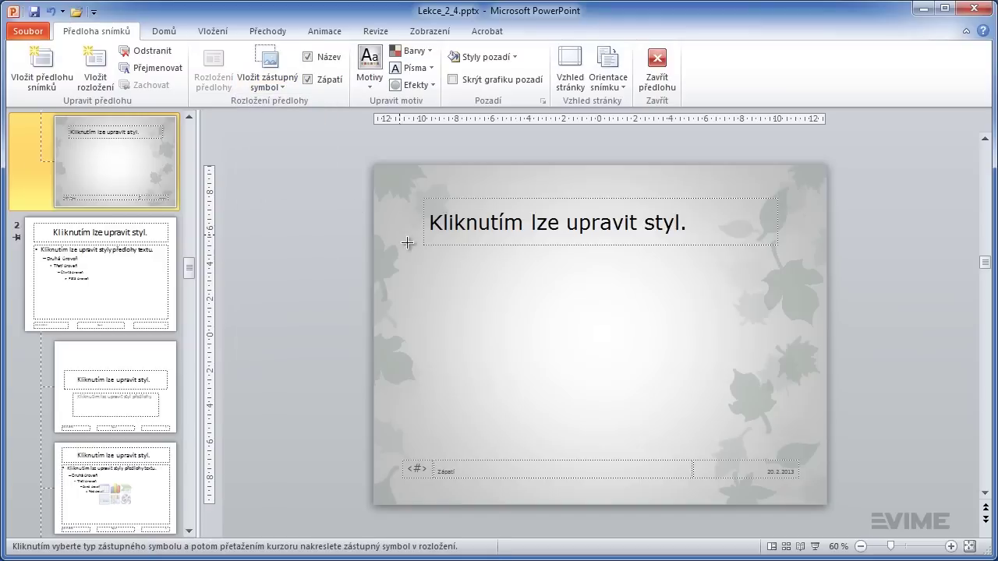
{"action": "left_click_drag", "start_coordinate": [426, 254], "coordinate": [604, 449]}
Draw a text placeholder to the right of the picture placeholder.
{"action": "left_click", "coordinate": [266, 83]}
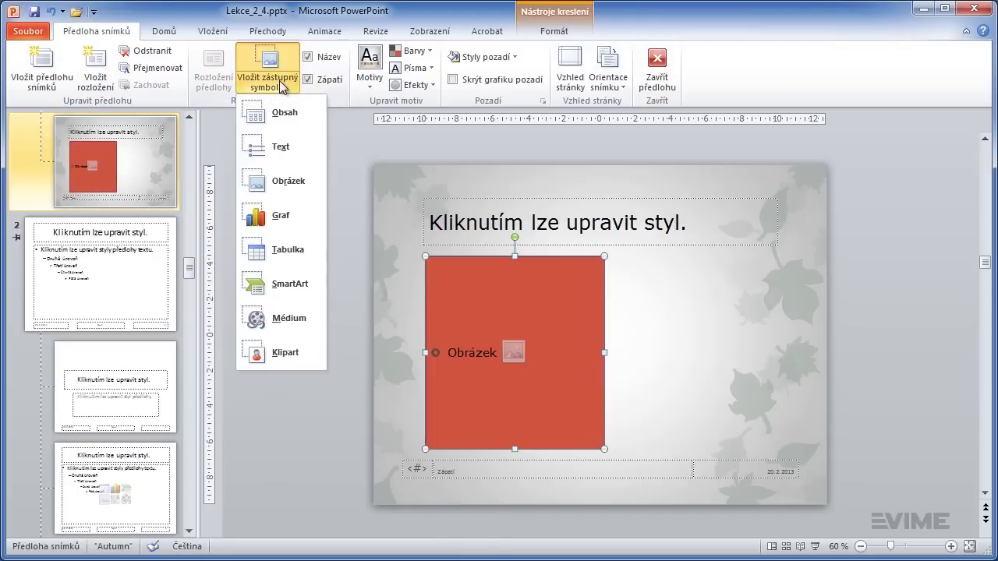
{"action": "left_click", "coordinate": [282, 148]}
{"action": "left_click_drag", "start_coordinate": [631, 258], "coordinate": [729, 449]}
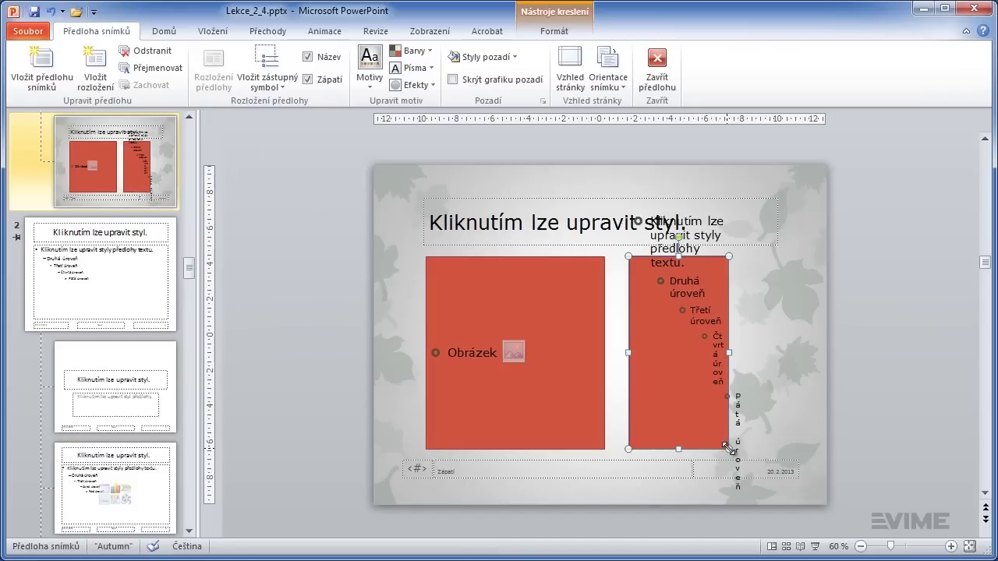
{"action": "left_click", "coordinate": [150, 68]}
Rename the new layout to 'rozložení s obrázkem' and close Master View.
{"action": "left_click_drag", "start_coordinate": [494, 286], "coordinate": [408, 283]}
{"action": "type", "text": "rozlo"}
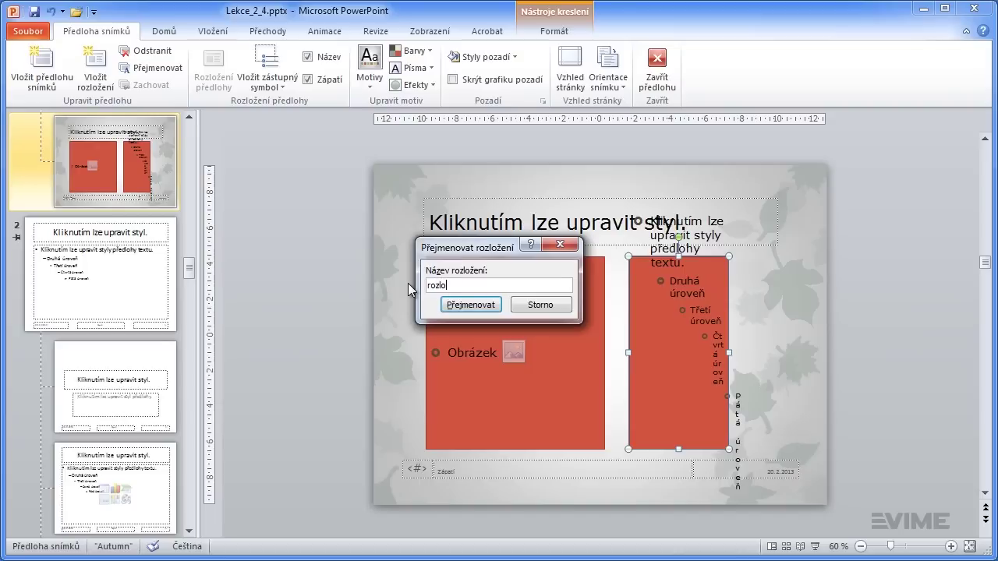
{"action": "type", "text": "žení s obrázkem"}
{"action": "left_click", "coordinate": [456, 307]}
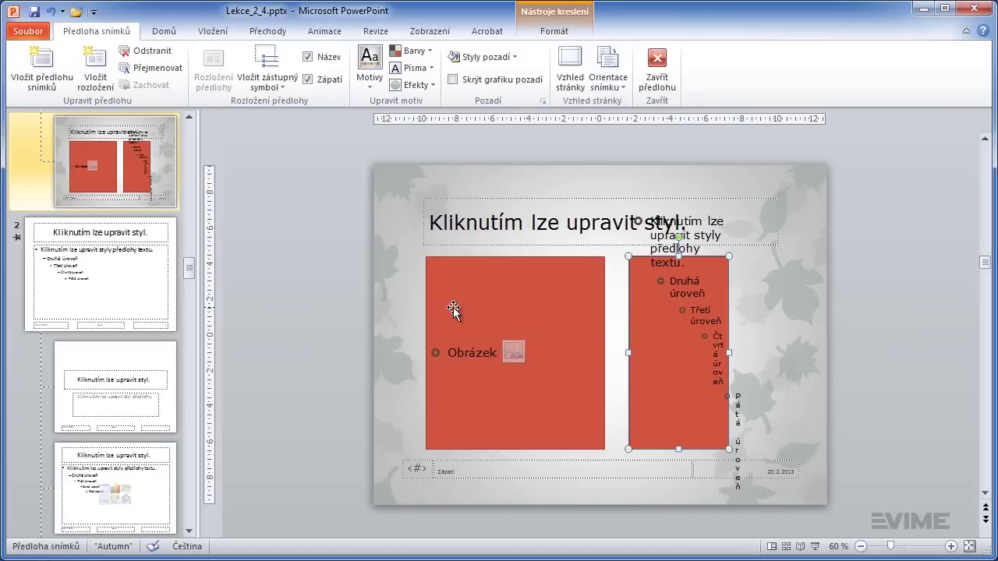
{"action": "left_click", "coordinate": [658, 69]}
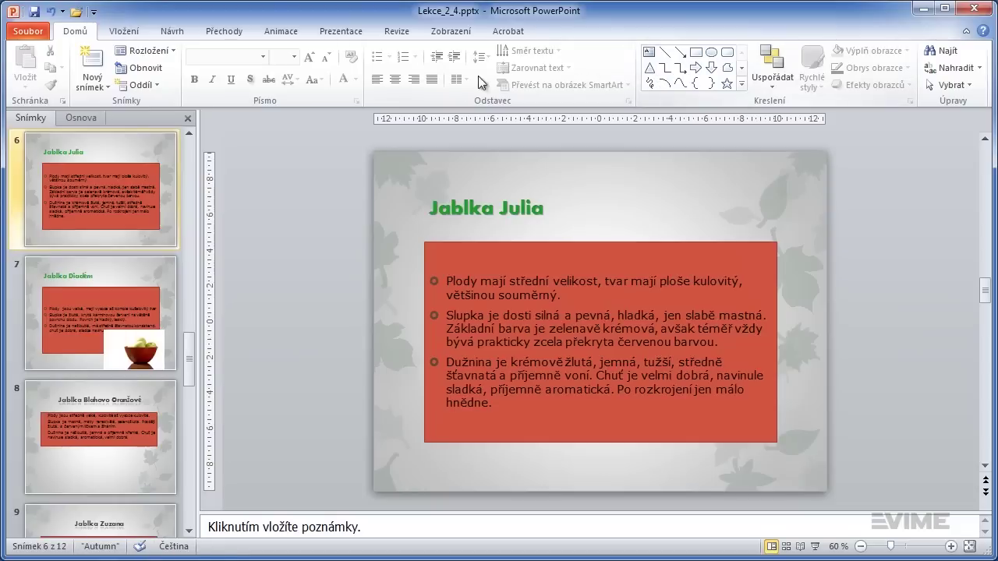
{"action": "left_click", "coordinate": [100, 86]}
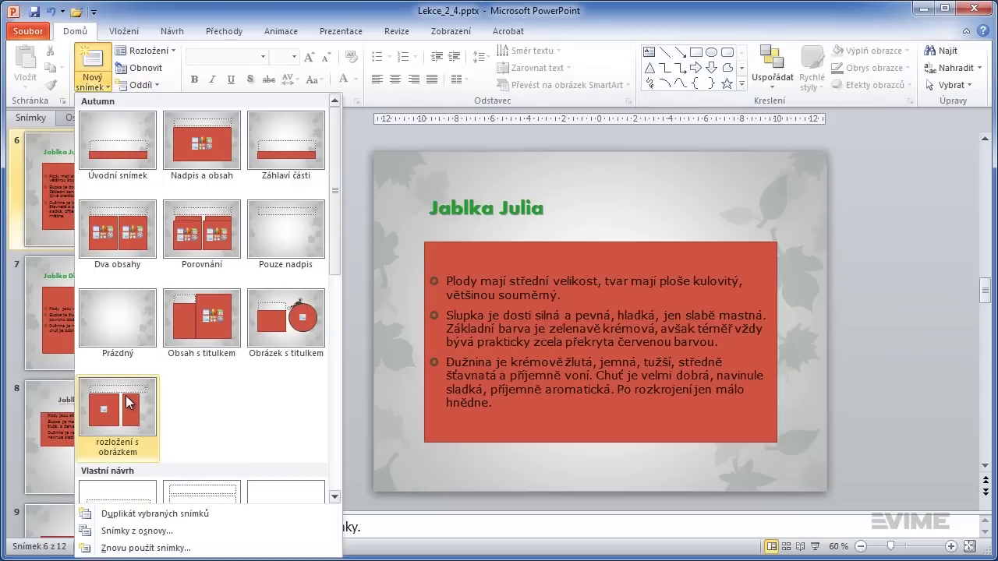
{"action": "left_click", "coordinate": [338, 496]}
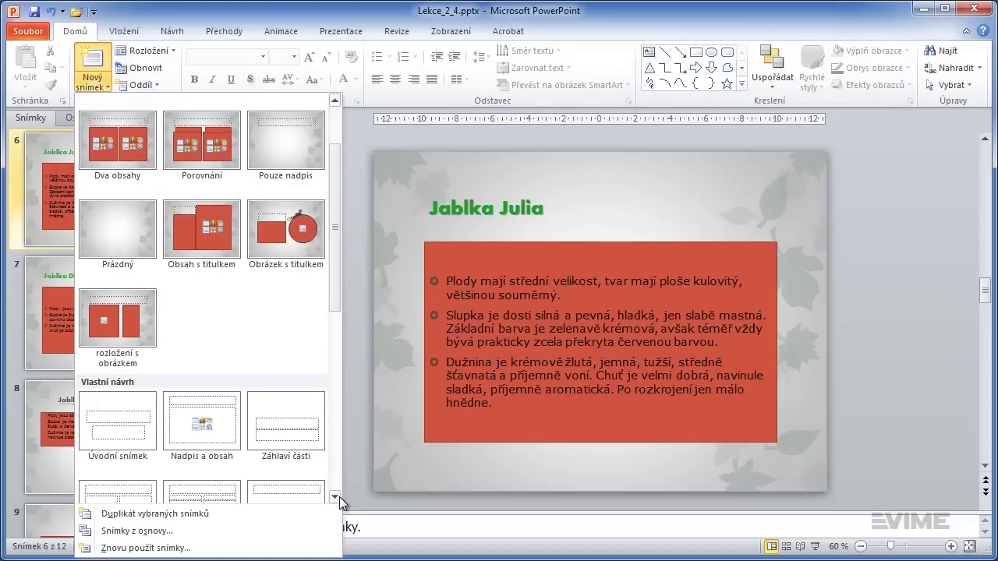
{"action": "left_click", "coordinate": [338, 497]}
{"action": "left_click", "coordinate": [338, 497]}
{"action": "left_click", "coordinate": [337, 497]}
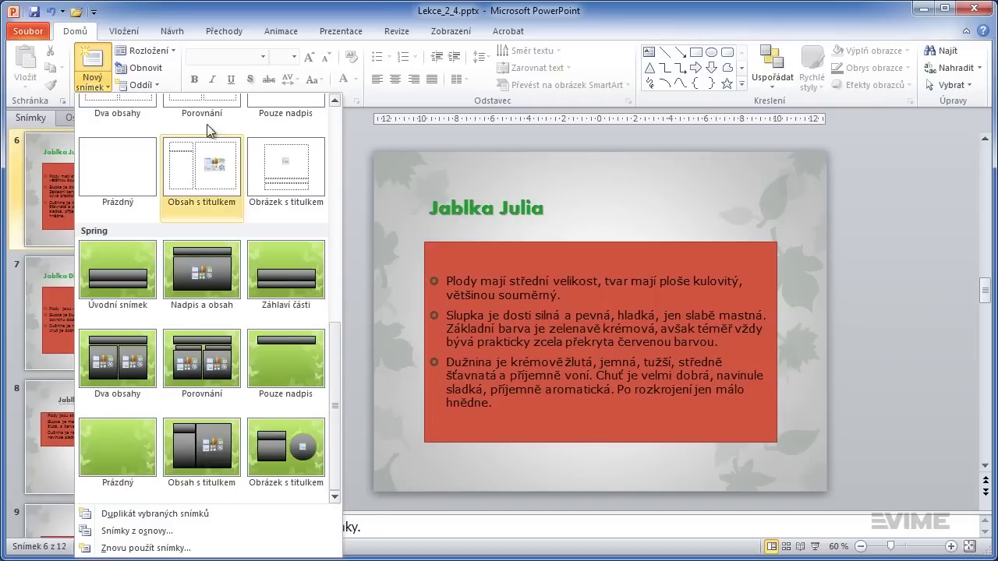
{"action": "left_click", "coordinate": [174, 50]}
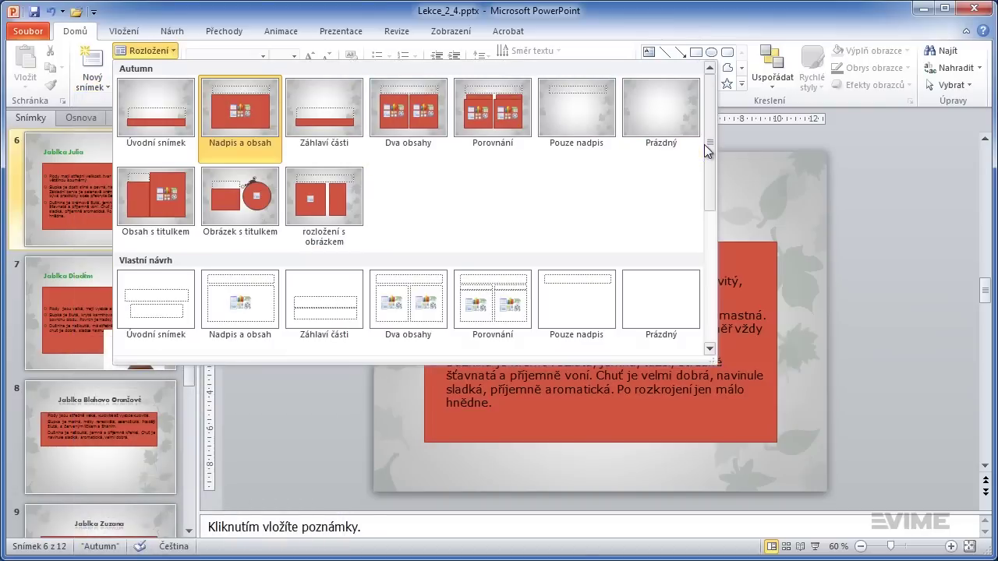
{"action": "left_click_drag", "start_coordinate": [708, 150], "coordinate": [709, 125]}
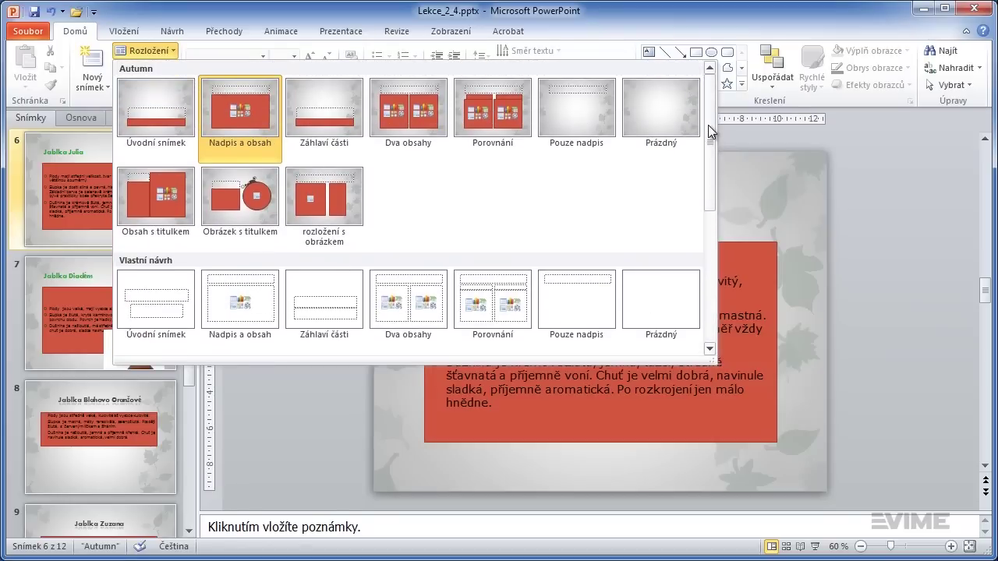
{"action": "left_click", "coordinate": [860, 161]}
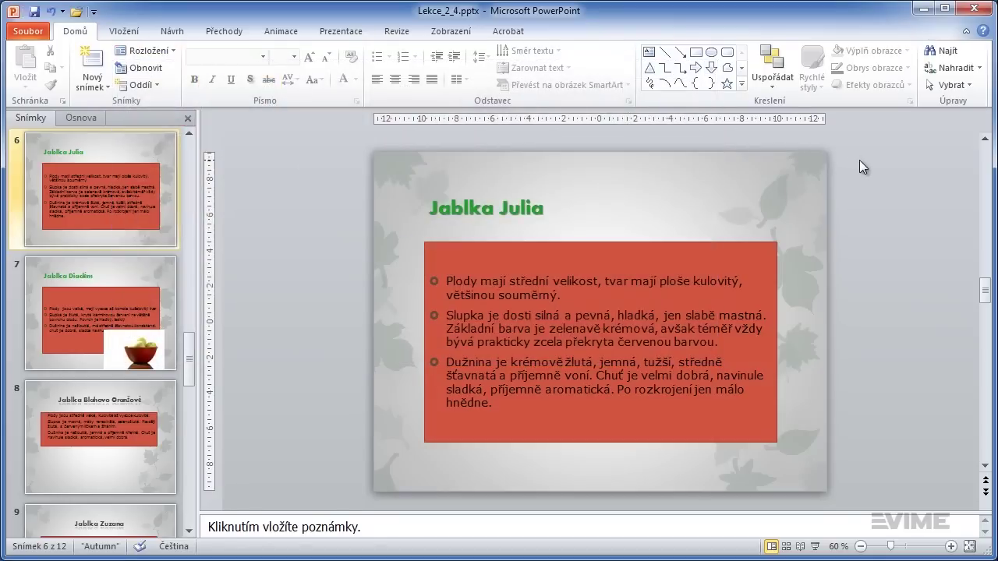